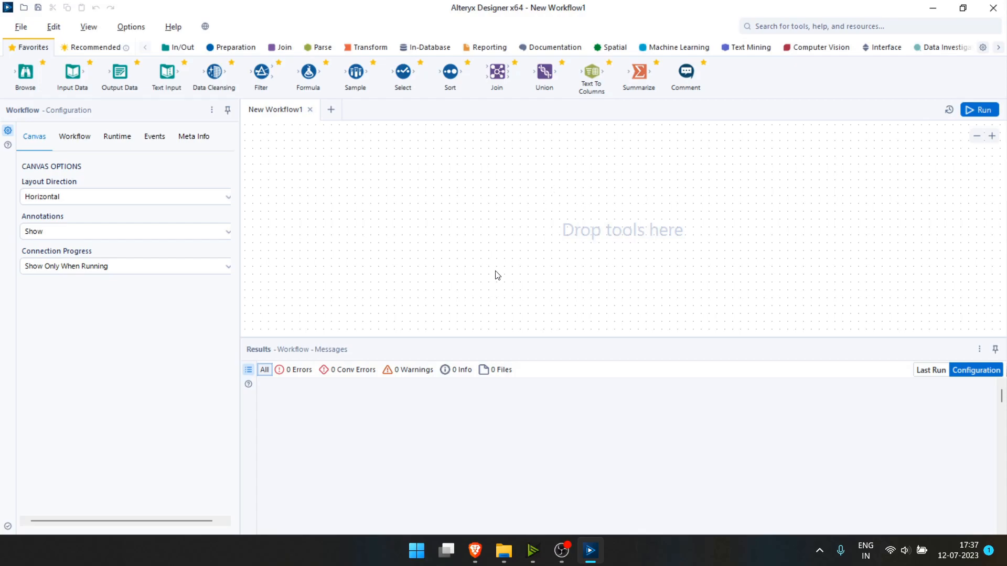
On Kaggle's Price of Agricultural Commodities Data page, expand the full feature list from State to Modal Price.
left_click(475, 546)
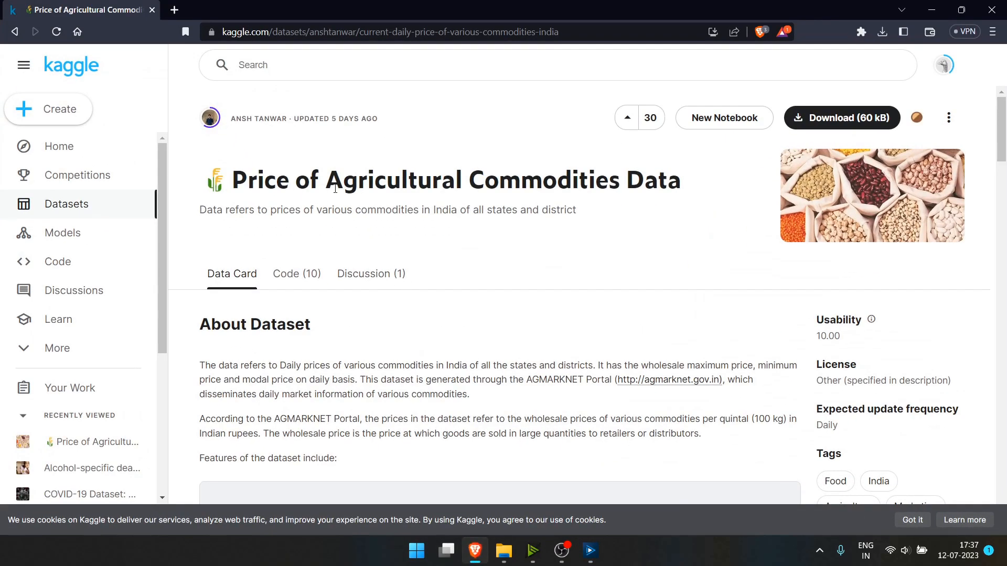
scroll(336, 202, "down", 2)
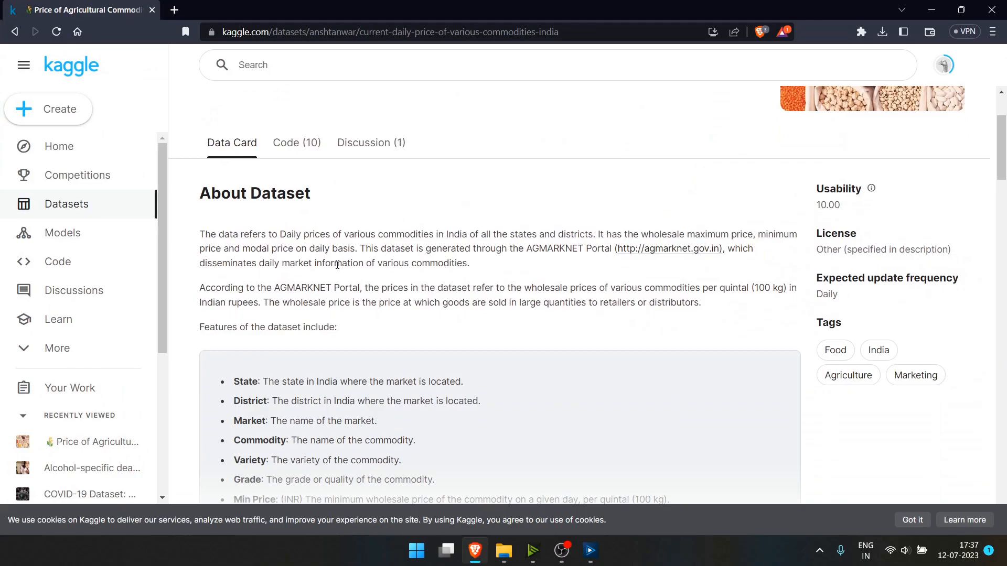
scroll(337, 265, "down", 1)
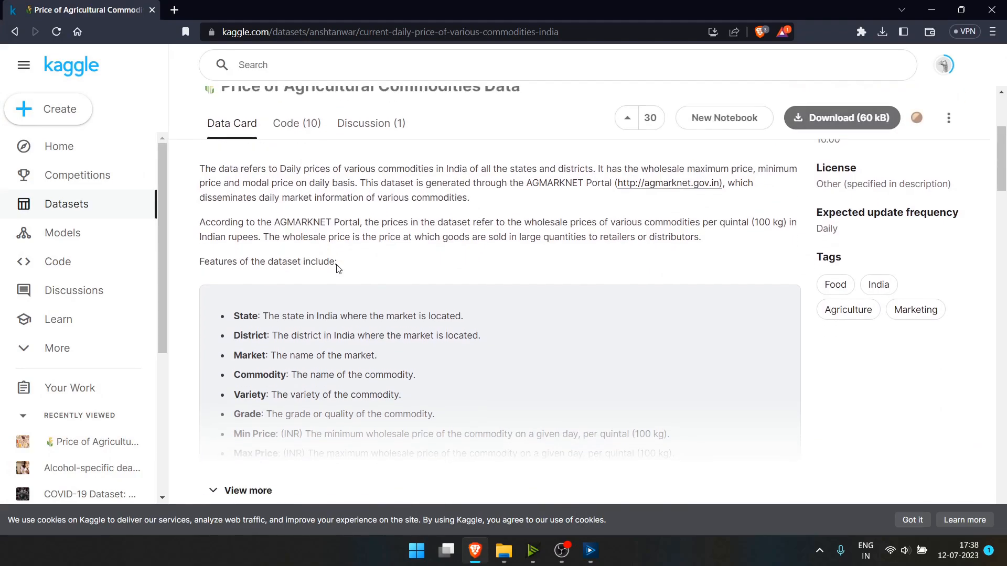
scroll(286, 246, "down", 1)
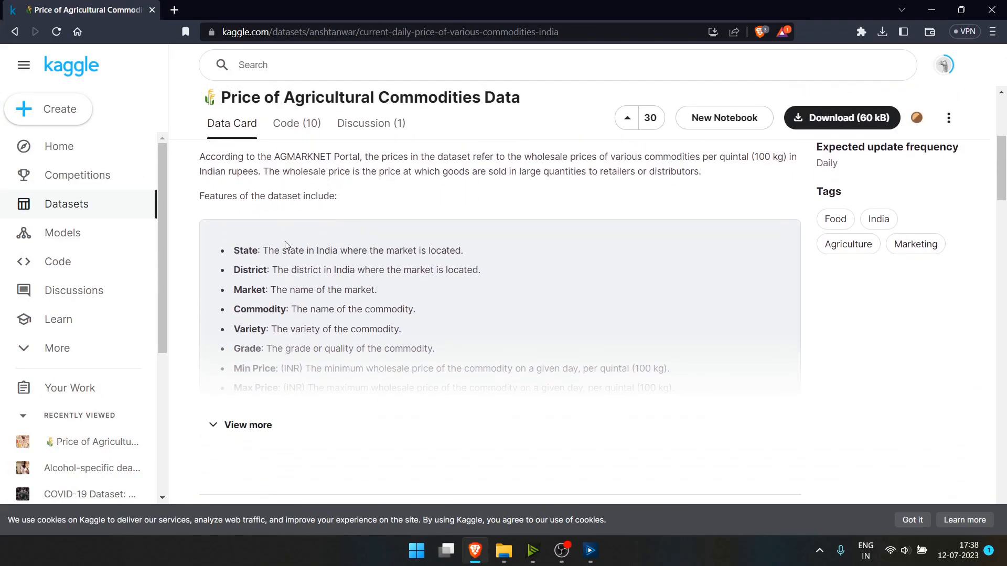
left_click(251, 424)
scroll(301, 284, "down", 2)
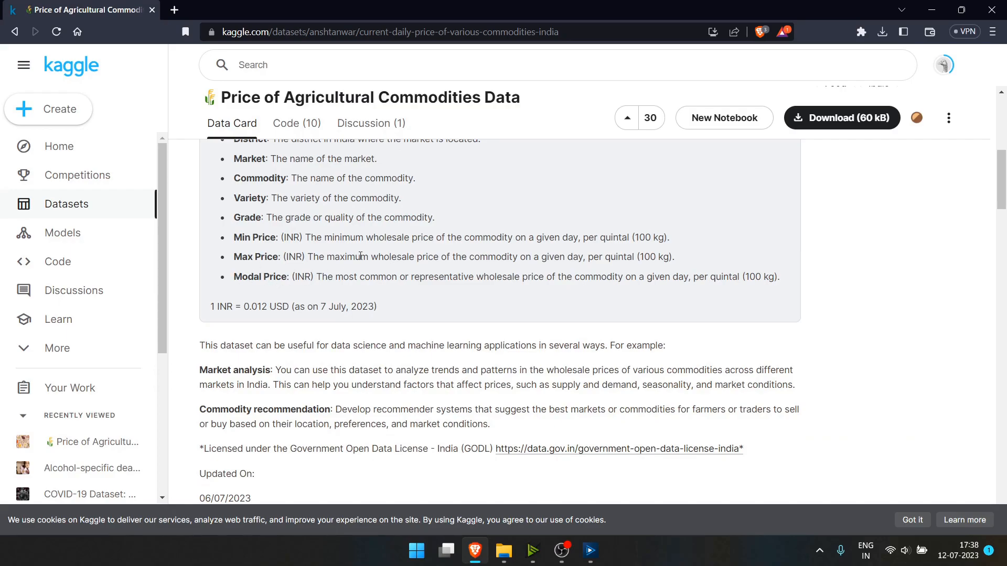
scroll(397, 282, "up", 2)
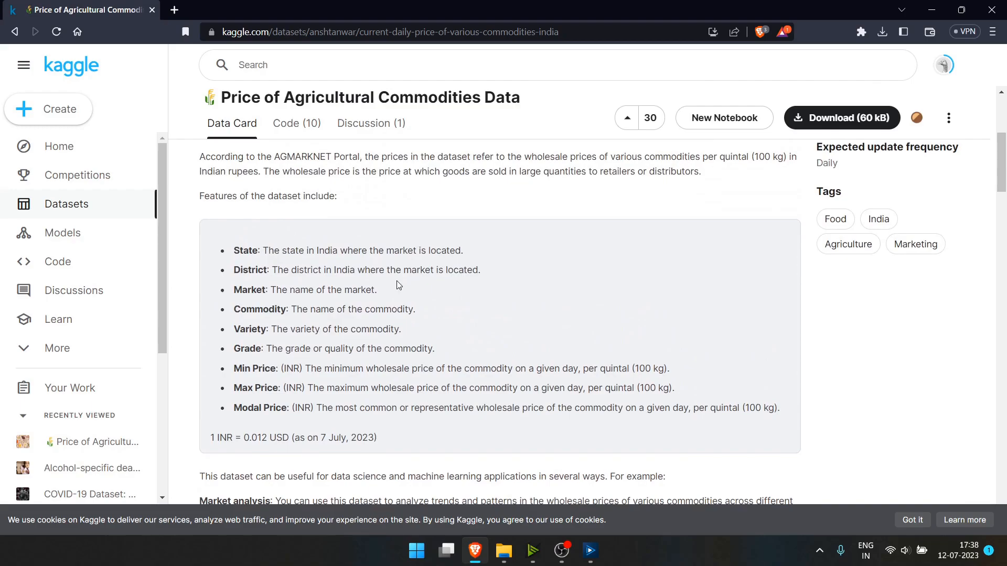
left_click(590, 551)
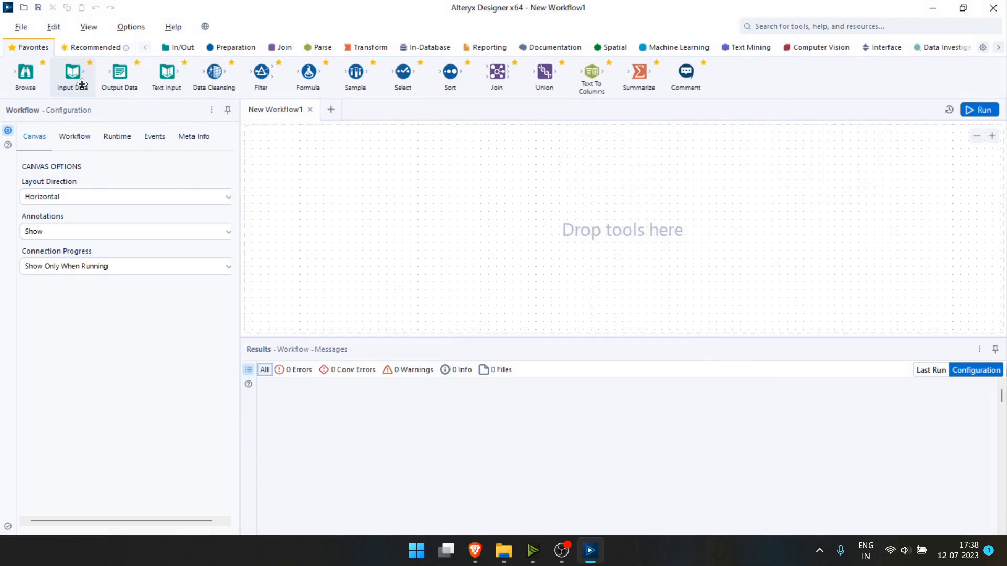
Add an Input Data tool reading daily_price.csv with DCM off, and run it for 5,557 records across 9 fields.
left_click_drag(72, 75, 328, 222)
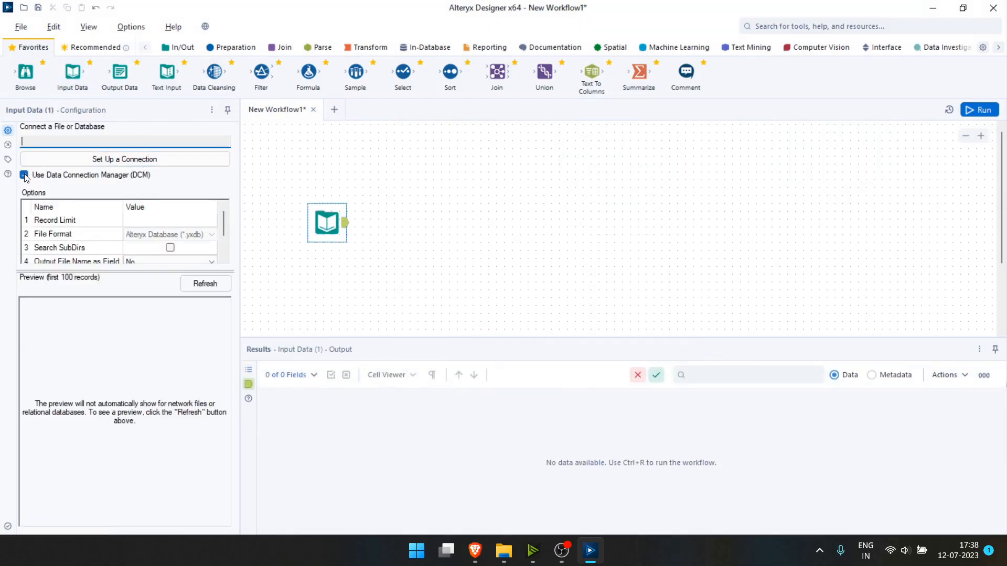
left_click(24, 175)
left_click(73, 162)
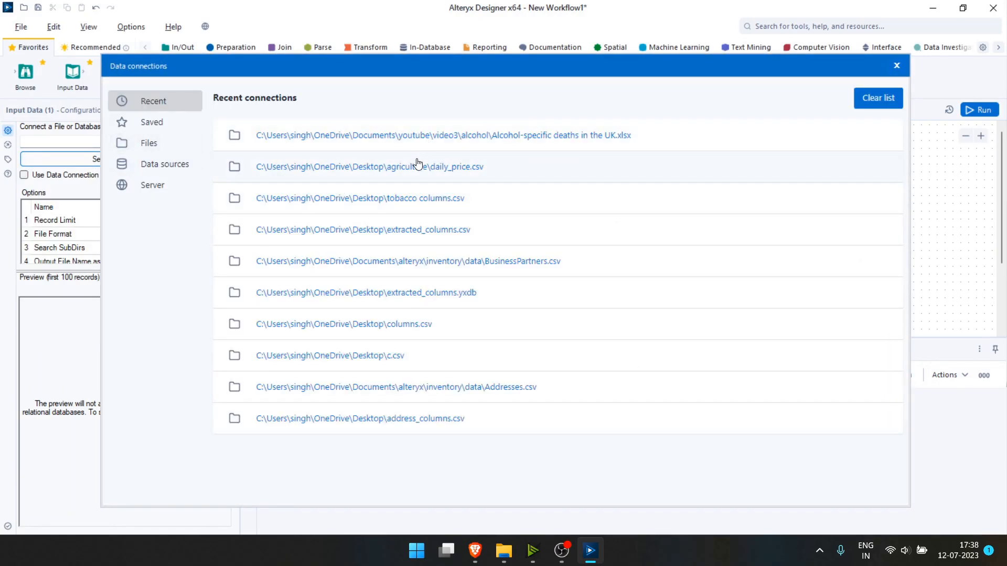
left_click(443, 168)
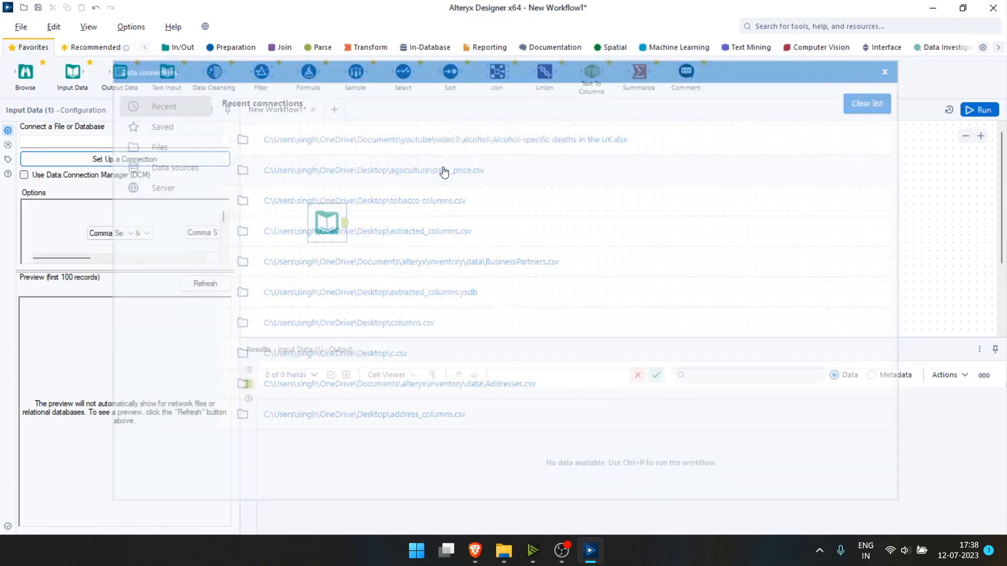
left_click(988, 110)
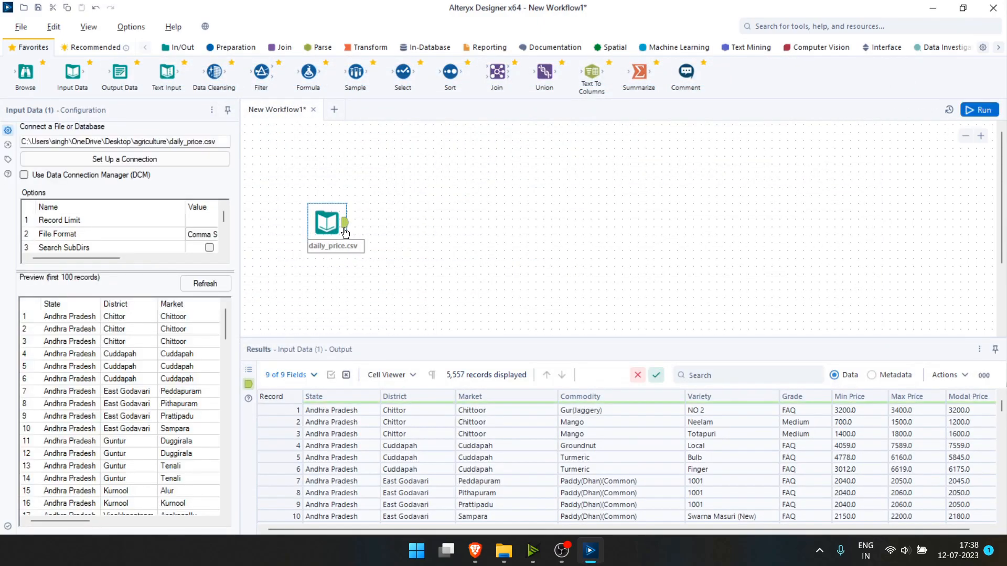
left_click_drag(427, 526, 370, 520)
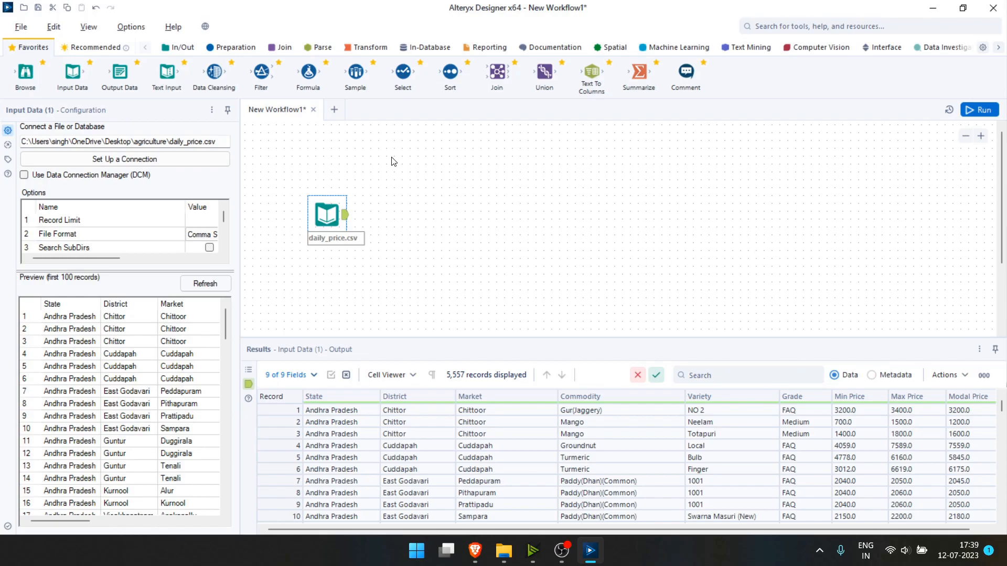
Add a Select tool keeping only State, Commodity and Modal Price, with Modal Price typed as Float.
left_click_drag(403, 72, 389, 214)
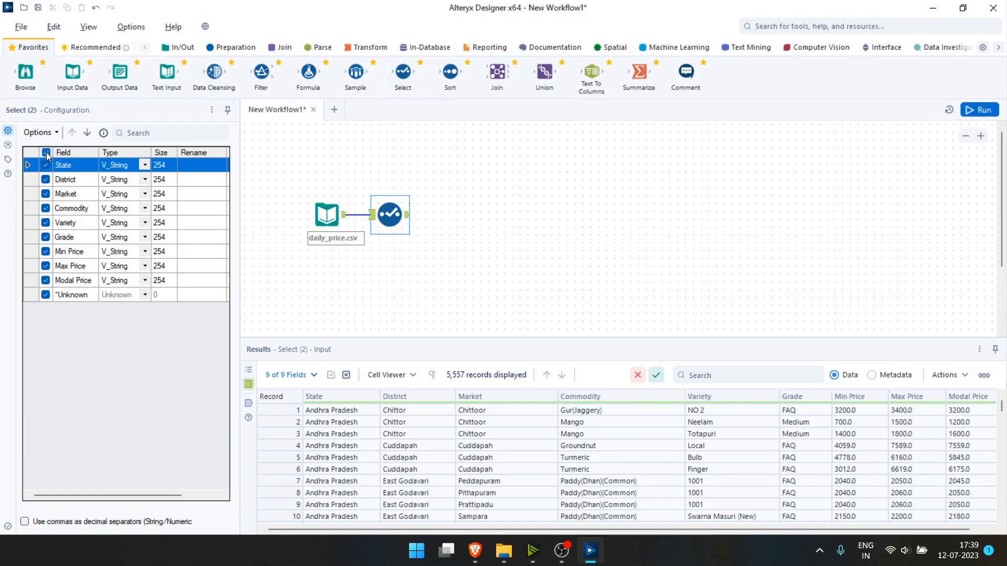
left_click(46, 152)
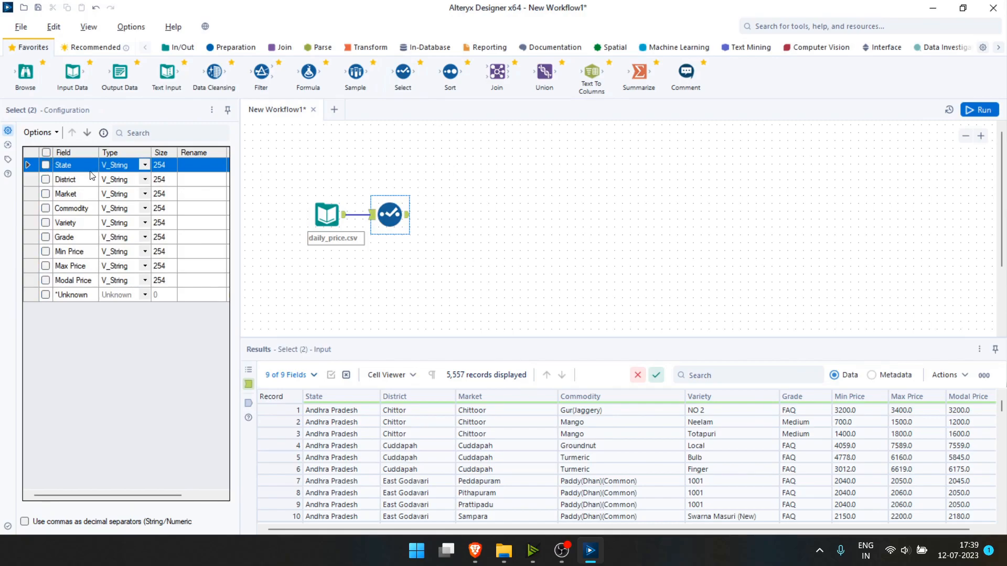
left_click(45, 165)
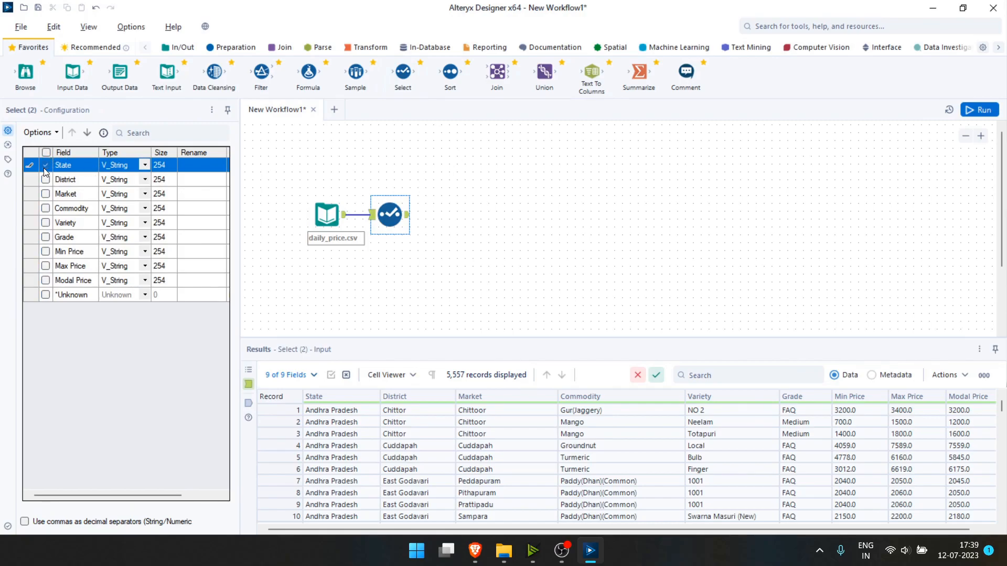
left_click(45, 209)
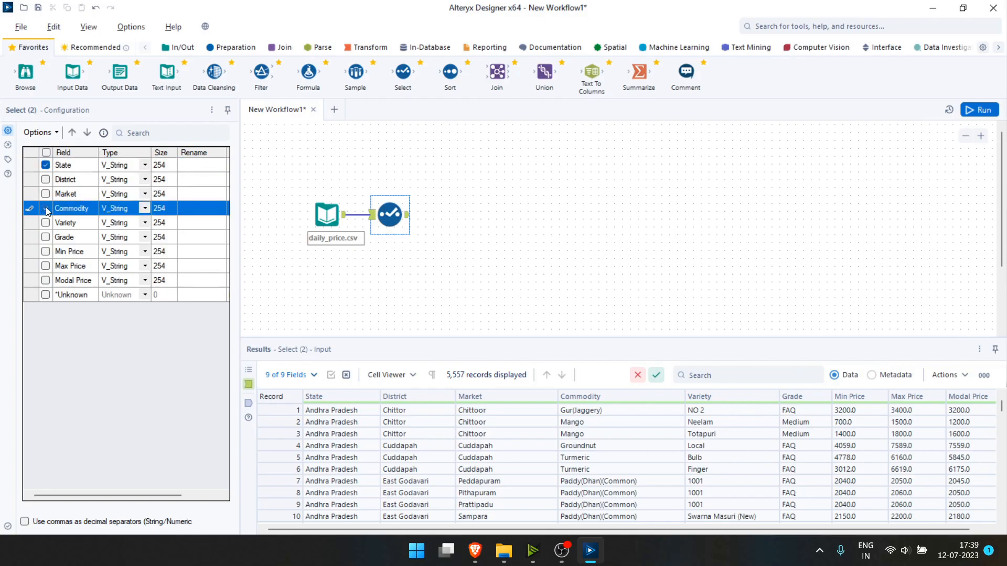
left_click(45, 281)
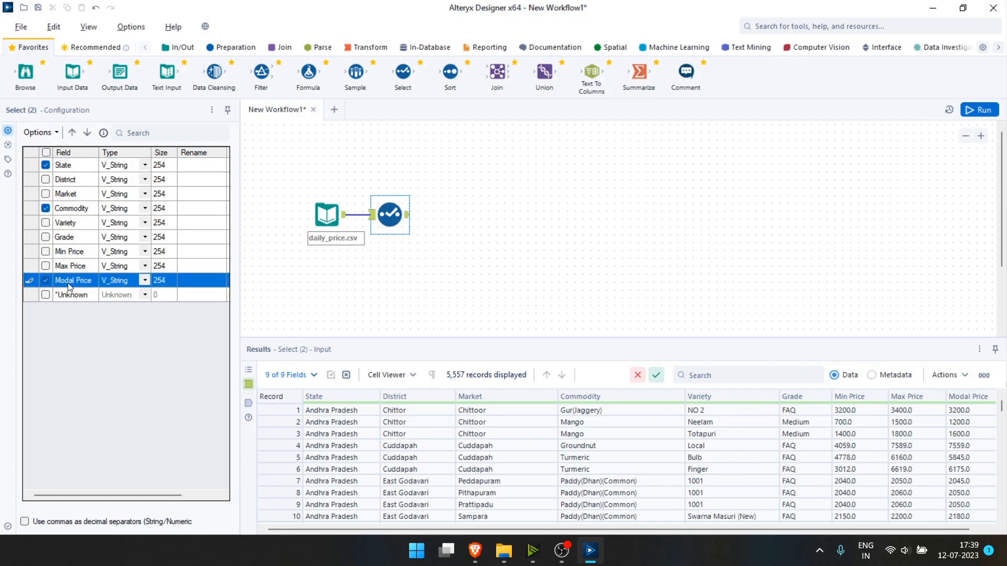
left_click(145, 281)
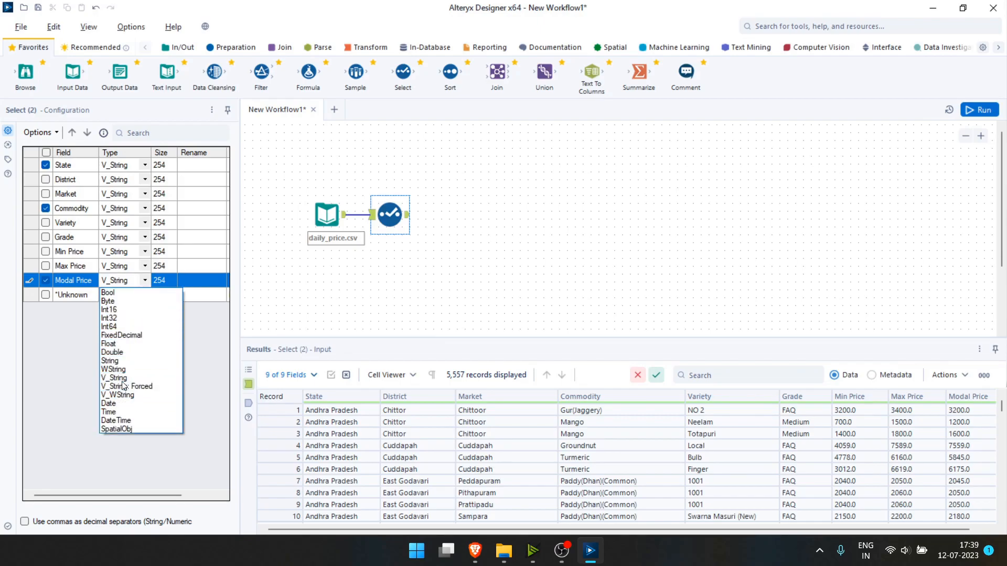
left_click(120, 344)
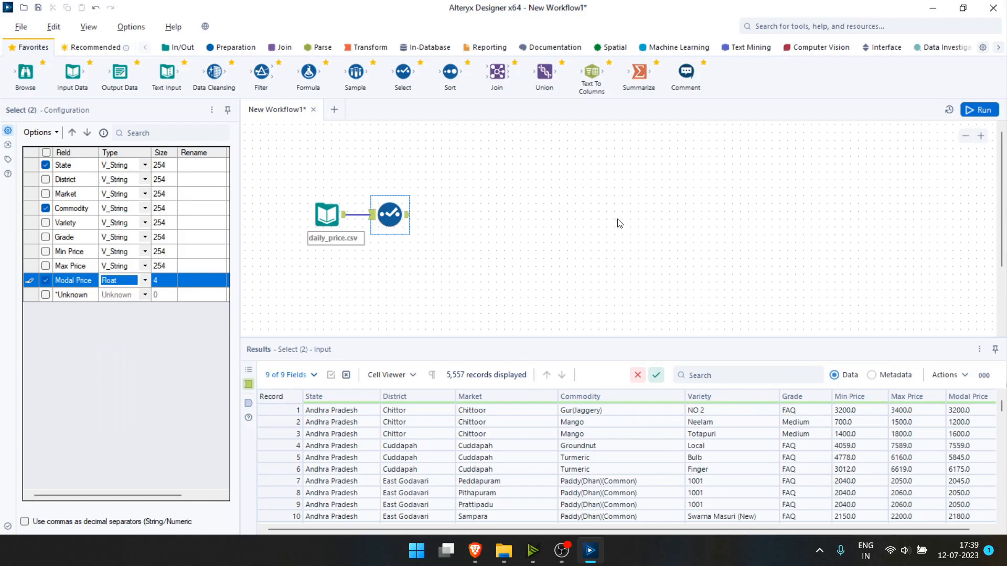
Run the workflow, view the Select output, and shift both tools up and left.
left_click(970, 111)
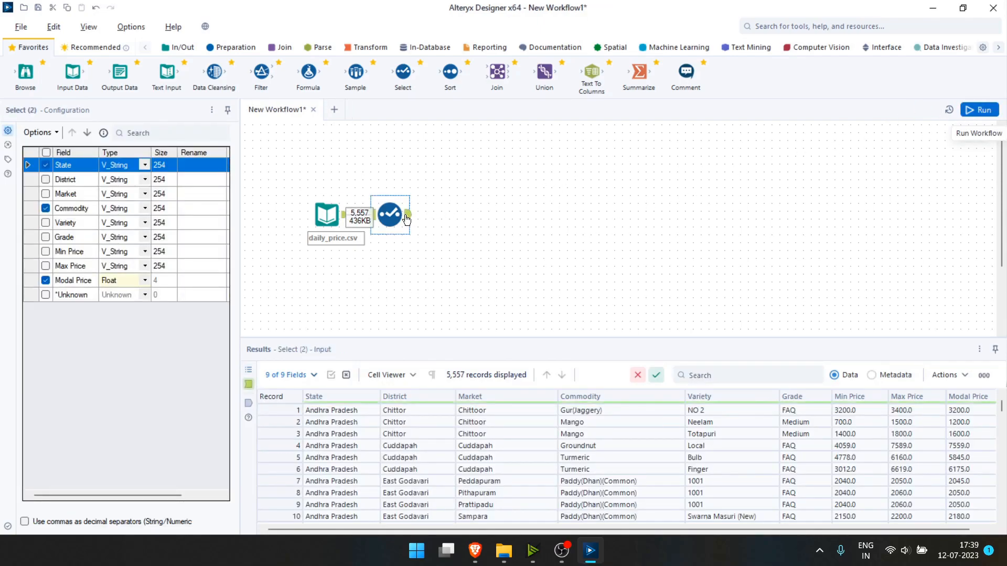
left_click(408, 216)
left_click_drag(288, 180, 479, 285)
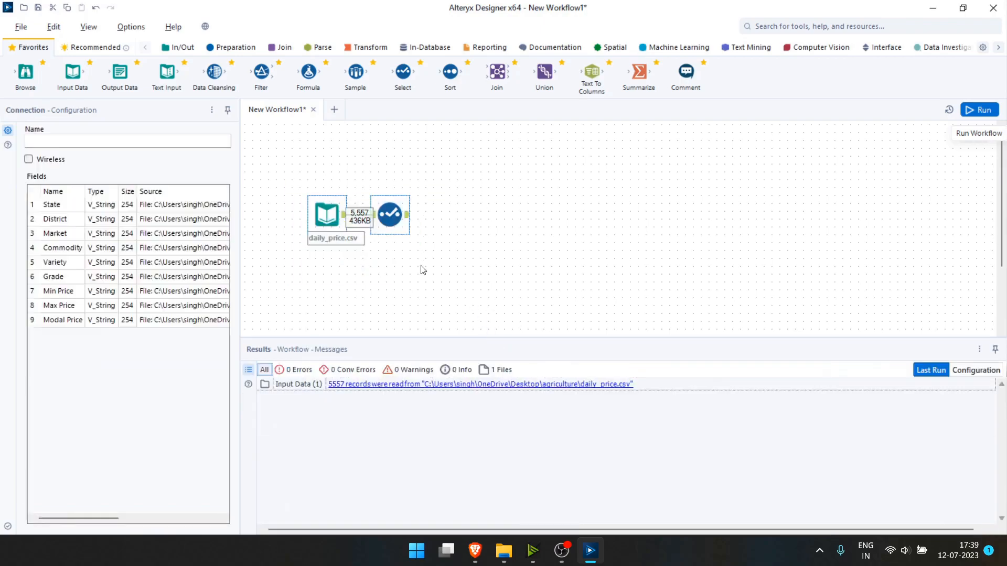
left_click_drag(384, 221, 369, 189)
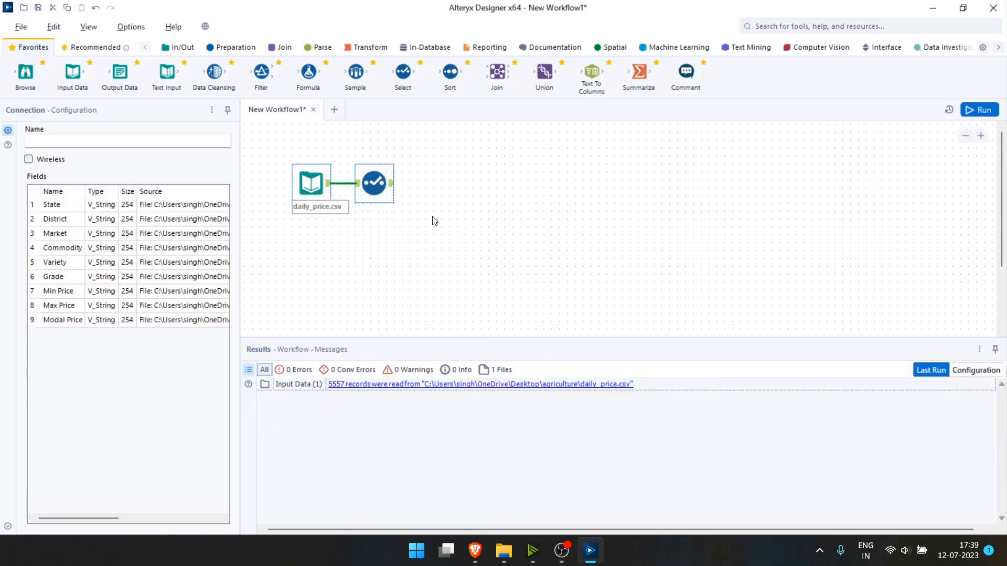
left_click(391, 184)
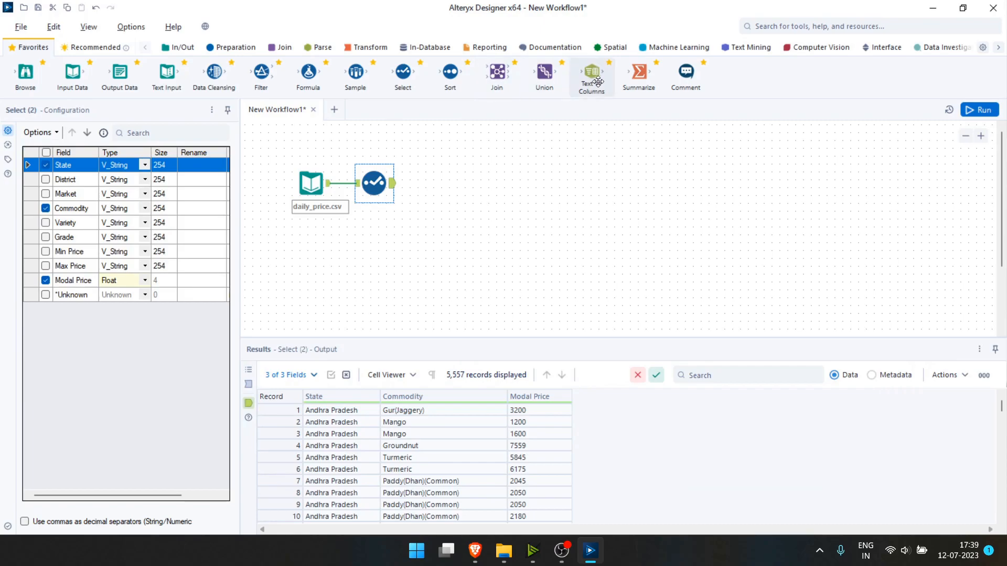
Add a Summarize tool grouping by State and Commodity and averaging Modal Price.
left_click_drag(638, 72, 436, 184)
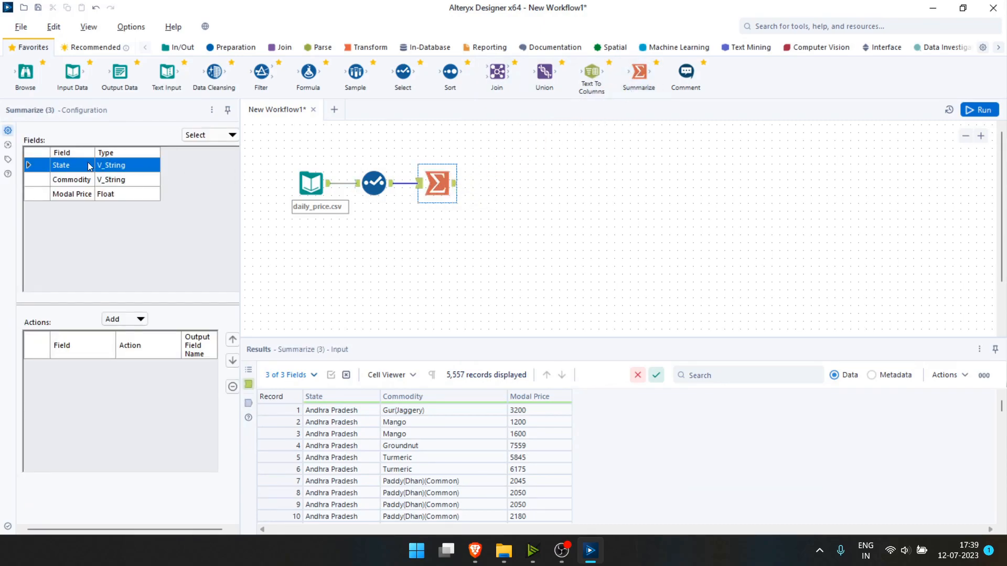
left_click(121, 321)
left_click(146, 309)
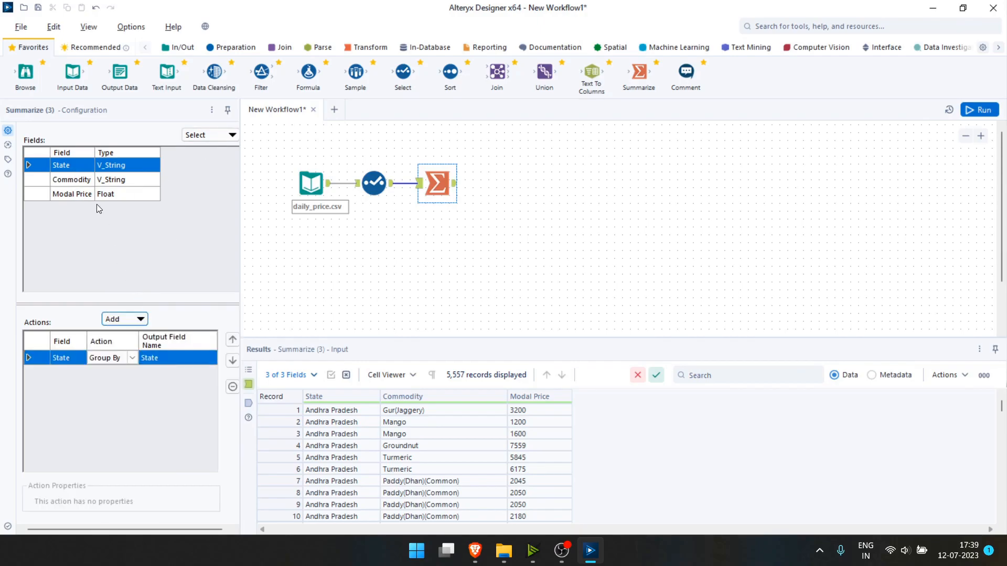
left_click(77, 182)
left_click(139, 320)
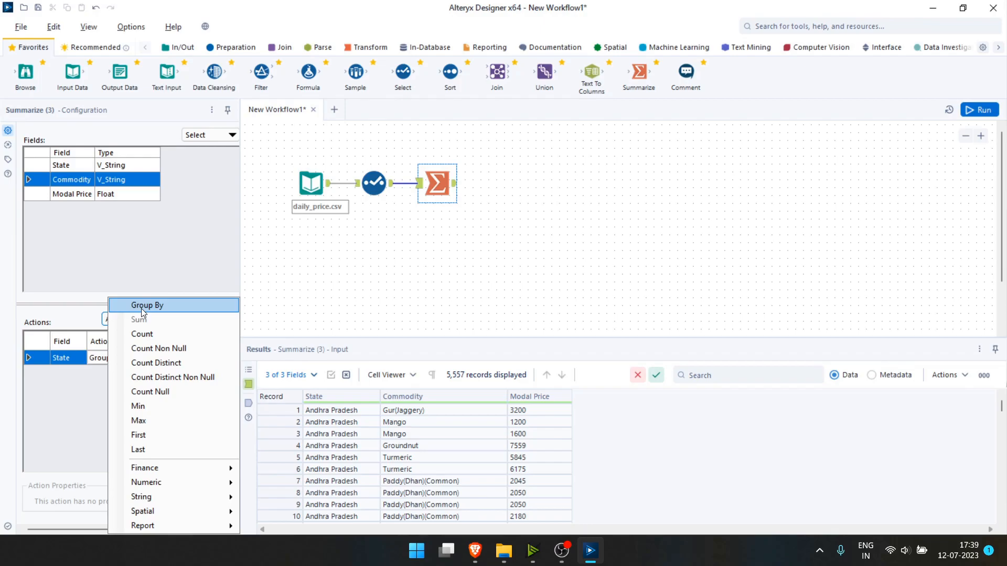
left_click(142, 310)
left_click(71, 194)
left_click(131, 320)
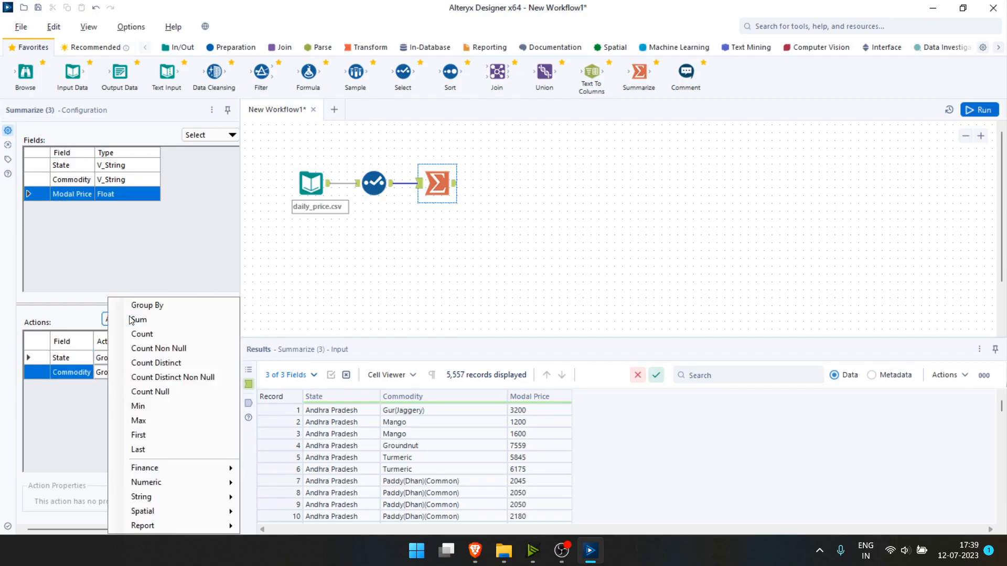
mouse_move(175, 481)
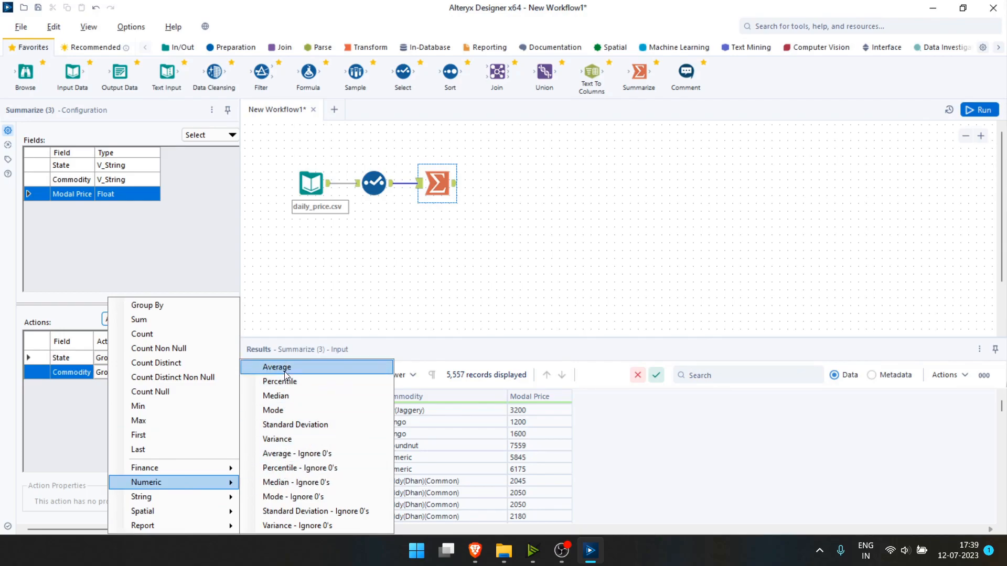
left_click(286, 302)
Run the workflow and view the 832 rows of Avg_Modal Price.
left_click(970, 111)
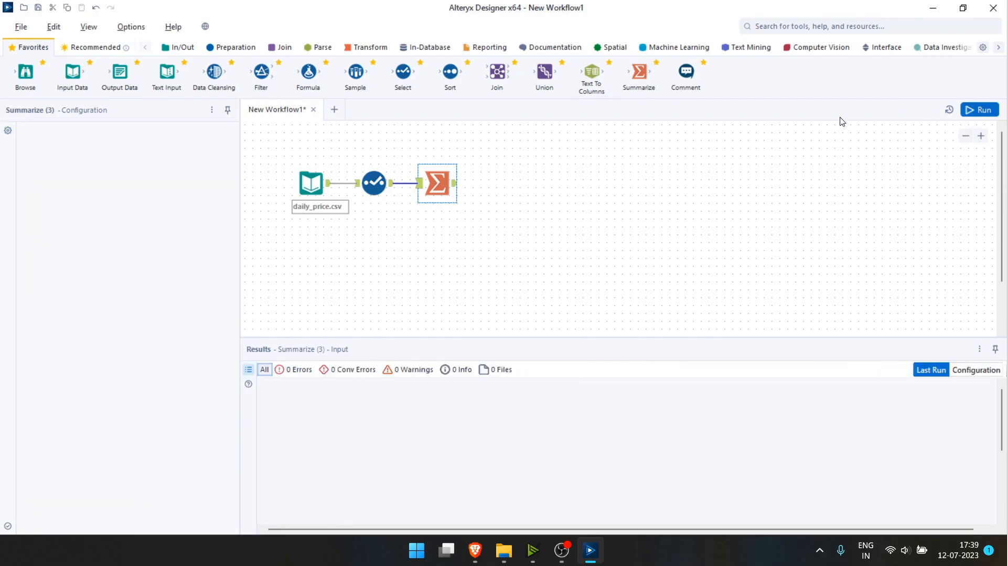
left_click(455, 185)
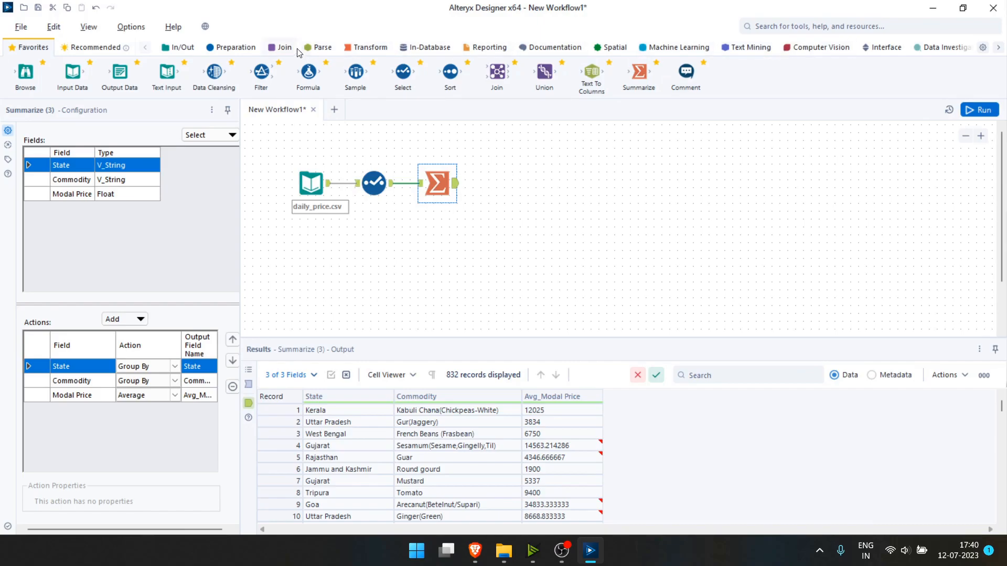
left_click(231, 47)
Add a Sort tool ordering by State ascending, then Avg_Modal Price descending.
left_click_drag(781, 72, 508, 188)
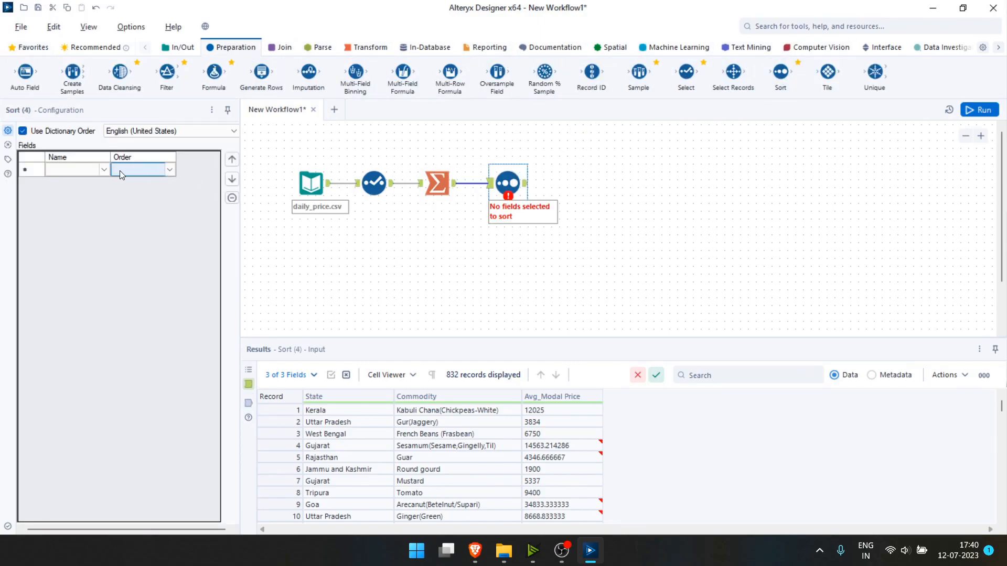
left_click(106, 169)
left_click(106, 169)
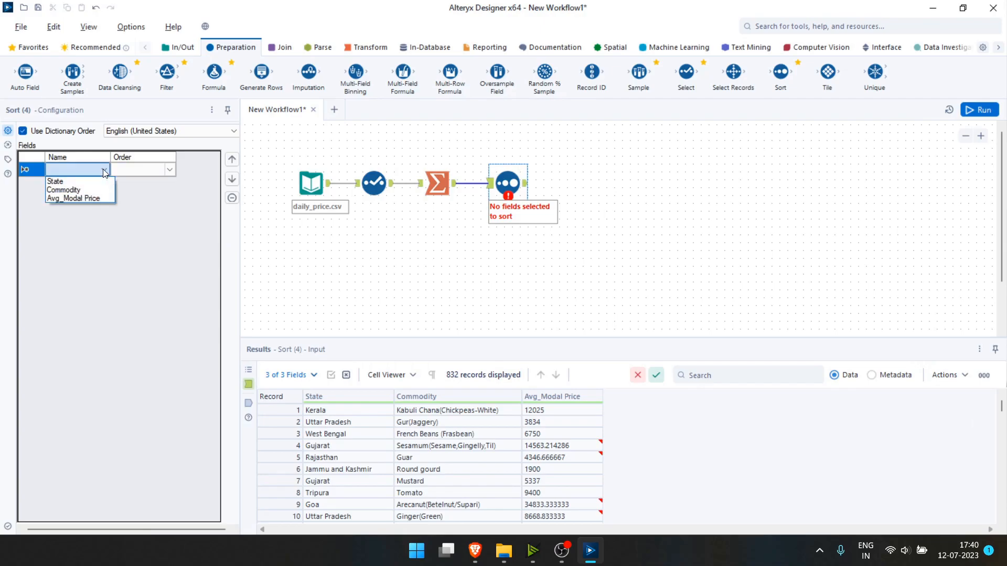
left_click(72, 181)
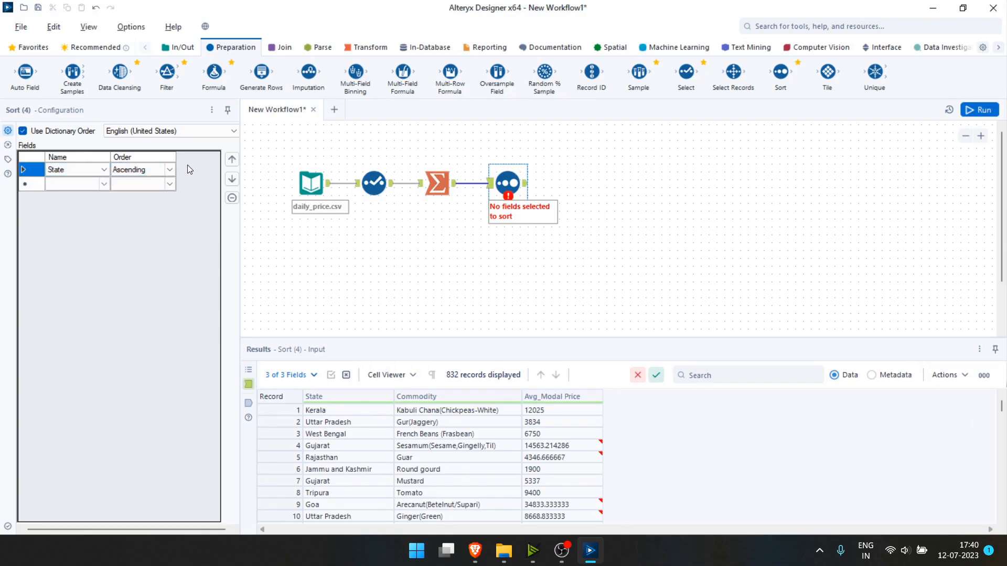
left_click(105, 186)
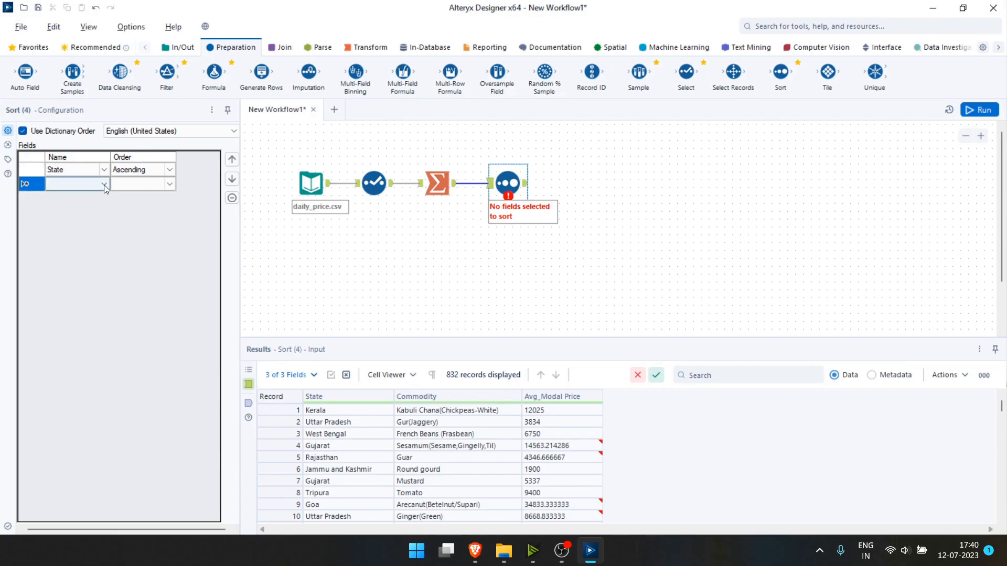
left_click(104, 185)
left_click(78, 212)
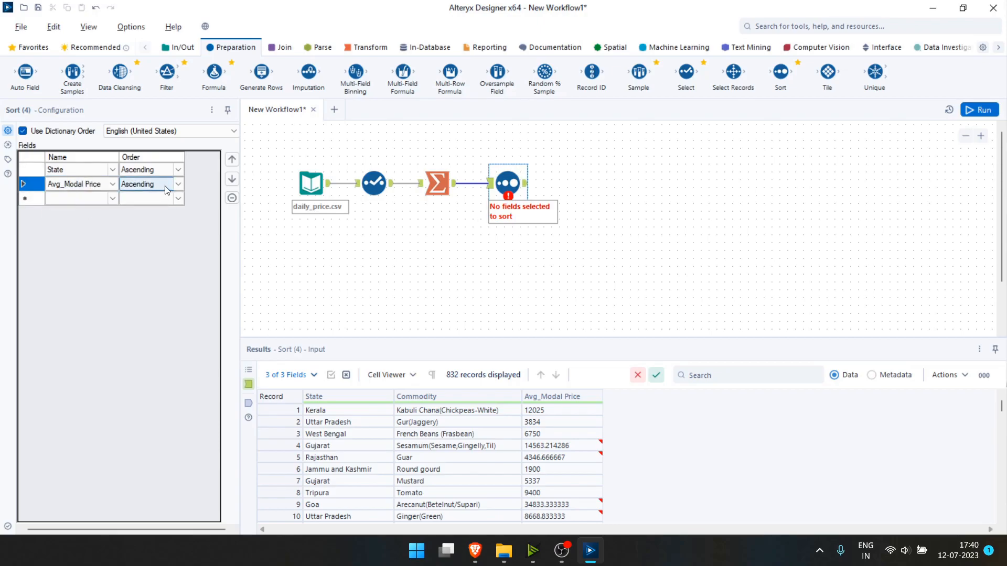
left_click(178, 184)
left_click(155, 204)
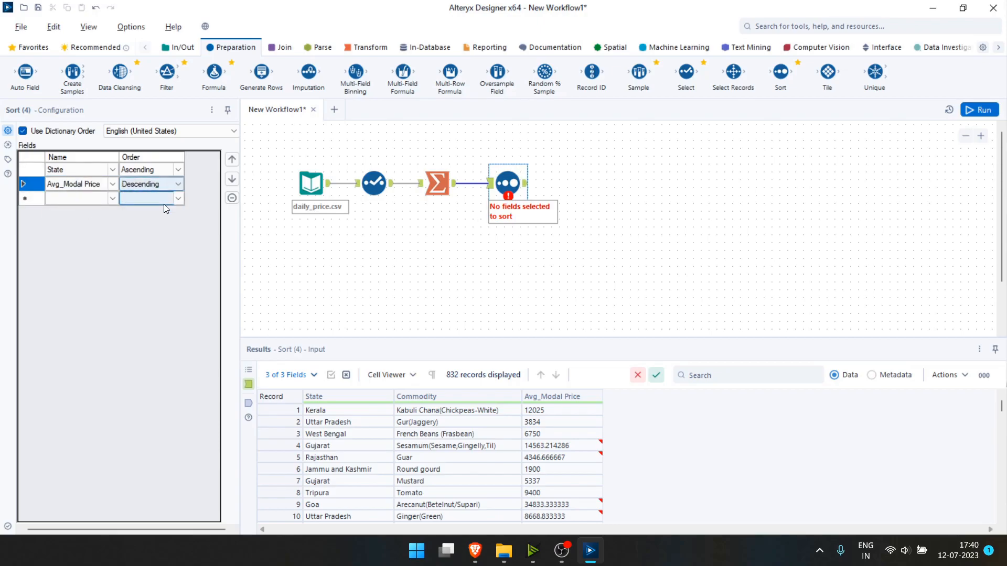
Run the workflow and browse the sorted 832 records.
left_click(979, 110)
left_click(599, 190)
left_click(526, 184)
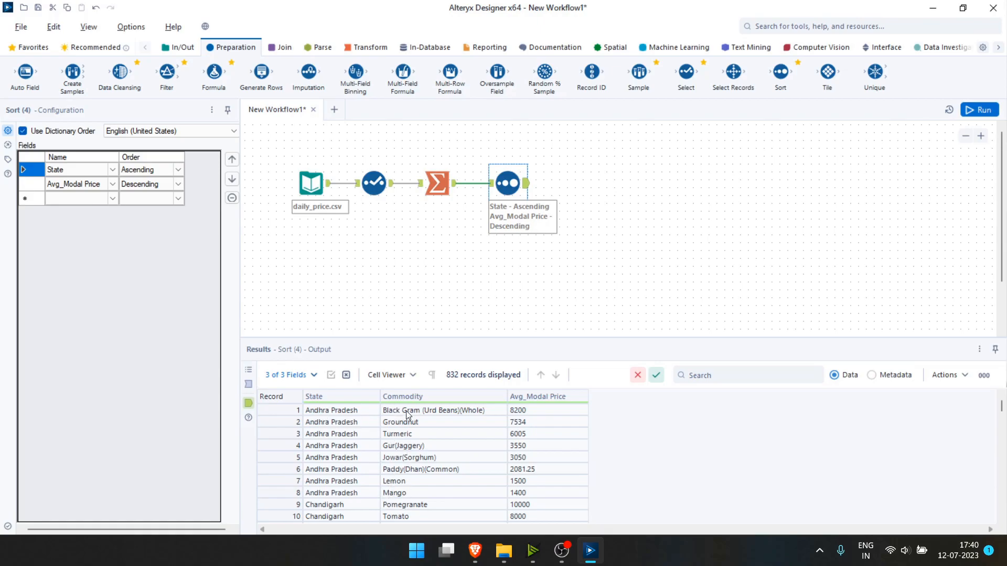
scroll(398, 485, "down", 2)
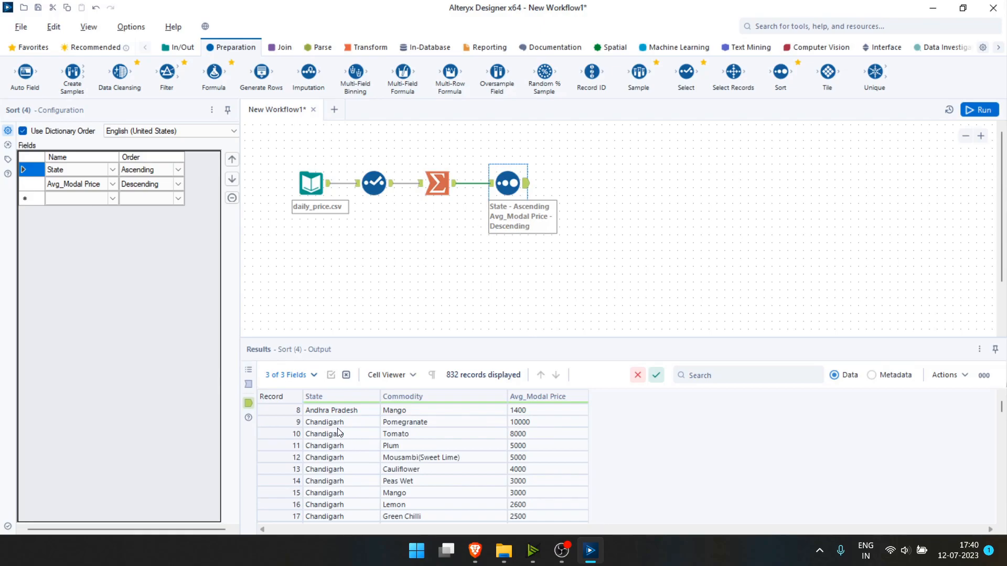
scroll(338, 433, "down", 3)
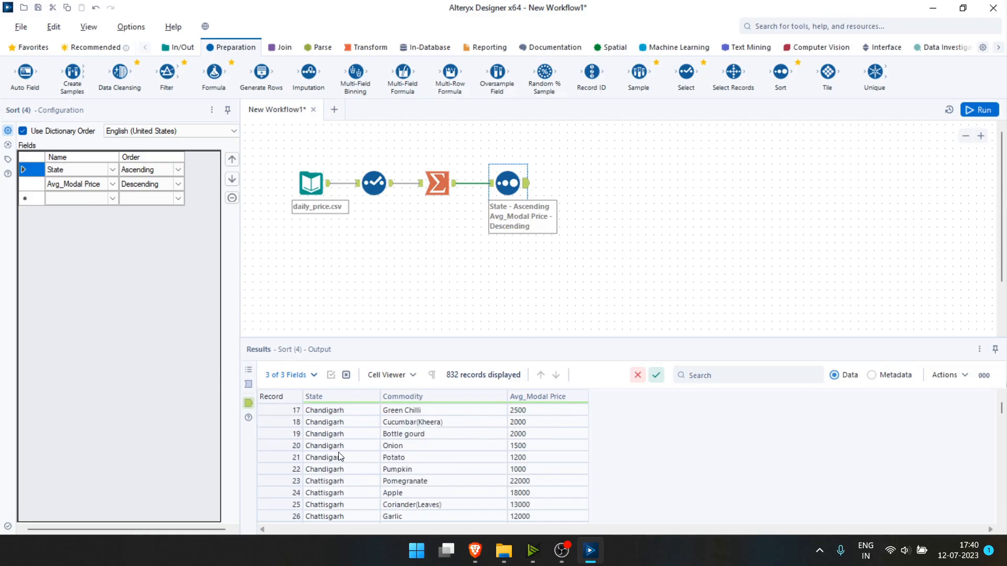
scroll(338, 456, "up", 5)
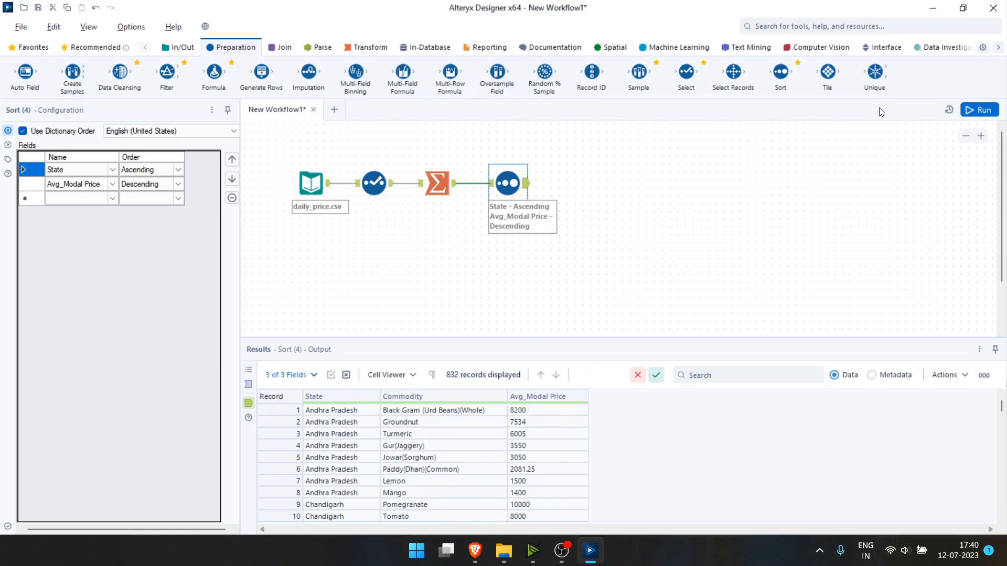
Add a Sample tool keeping the first 1 row per State, and run it to get 23 records.
left_click_drag(639, 71, 581, 183)
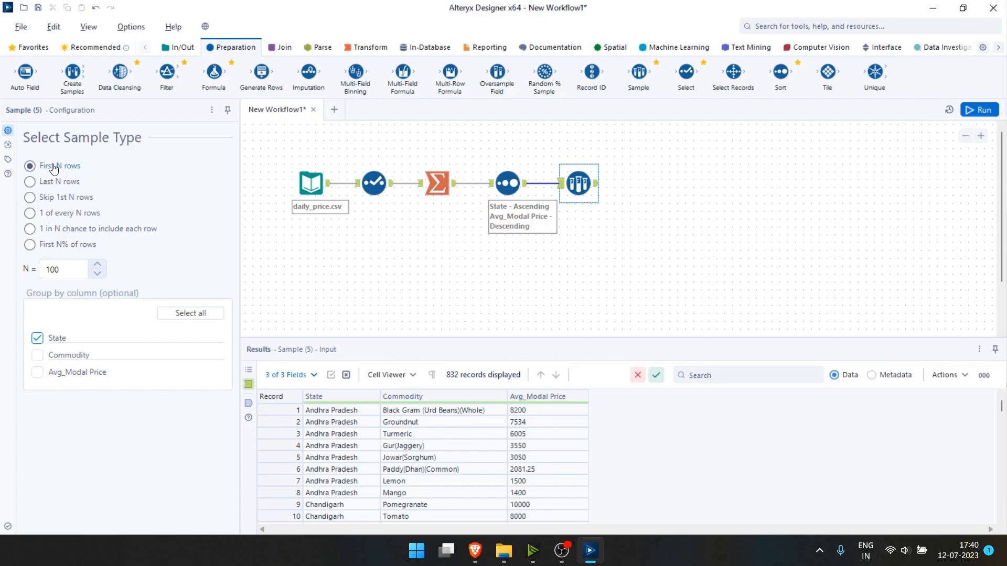
left_click(65, 277)
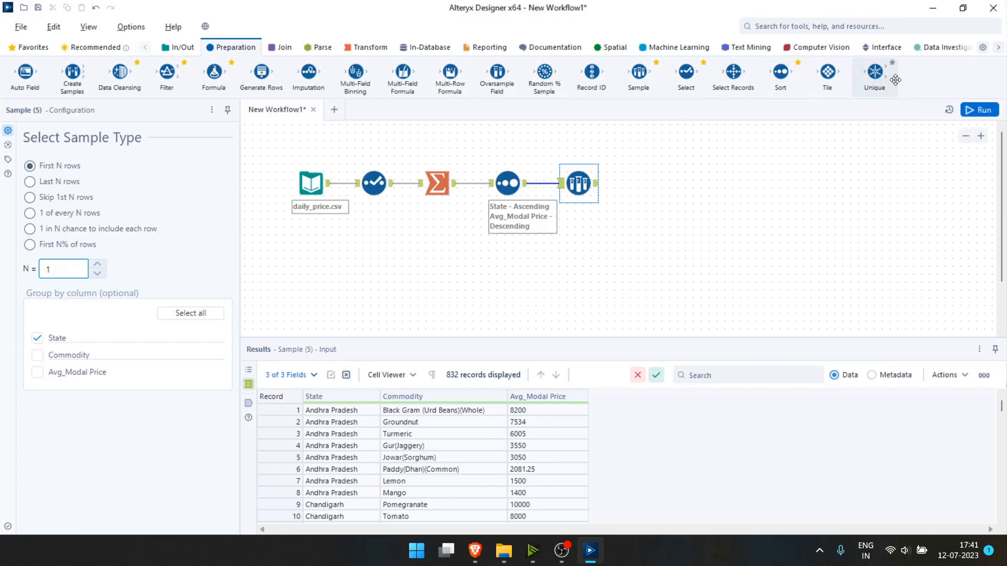
left_click(970, 114)
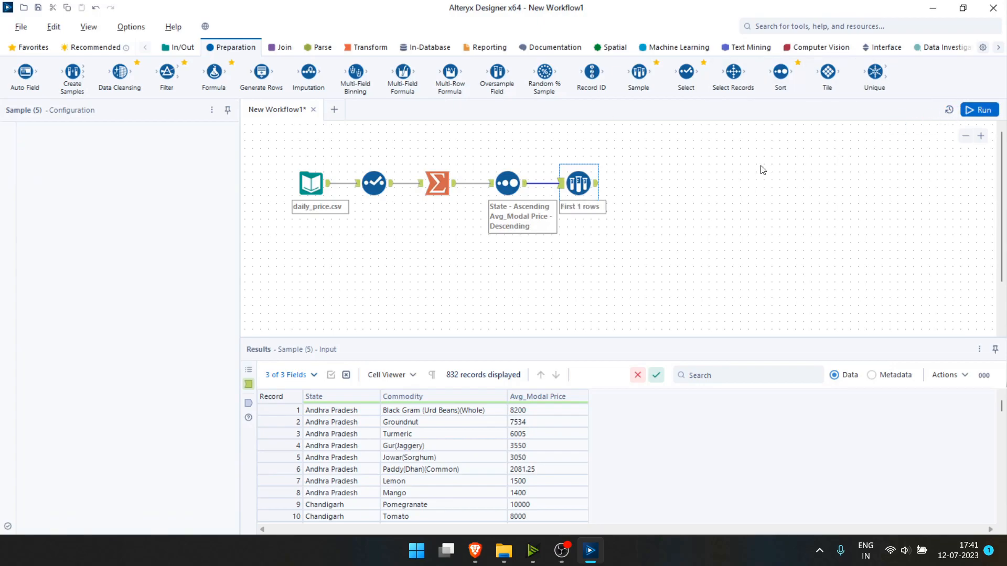
left_click(598, 185)
scroll(466, 472, "down", 2)
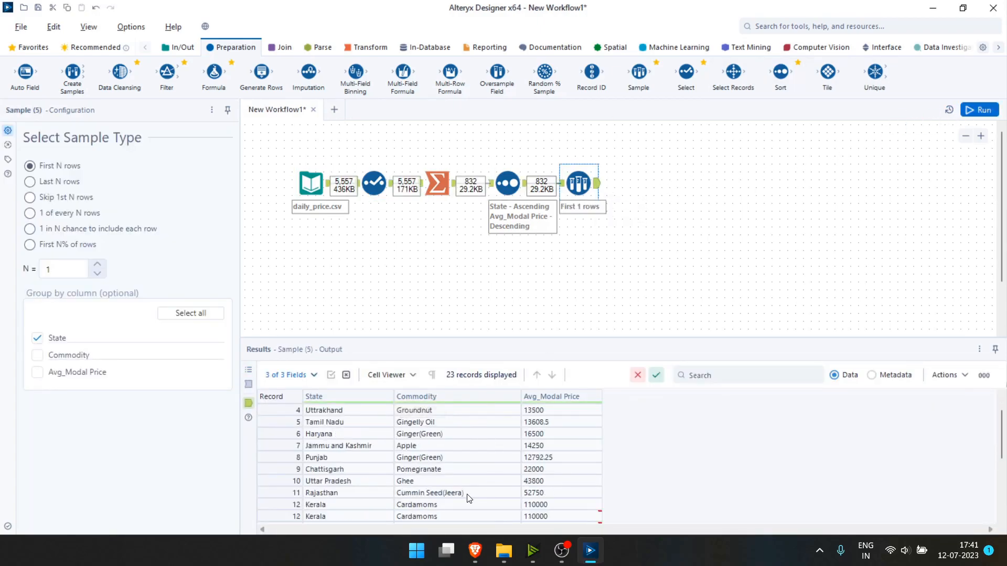
scroll(465, 472, "up", 2)
Add a second Sort tool ordering the 23 sampled records by State ascending, run, and view them.
left_click_drag(799, 69, 646, 183)
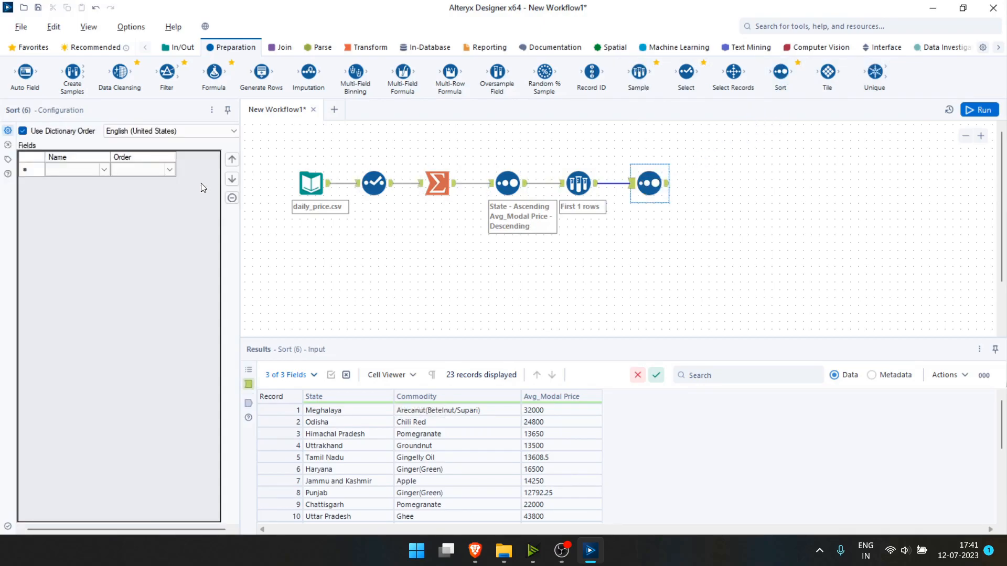
left_click(103, 170)
left_click(103, 171)
left_click(73, 182)
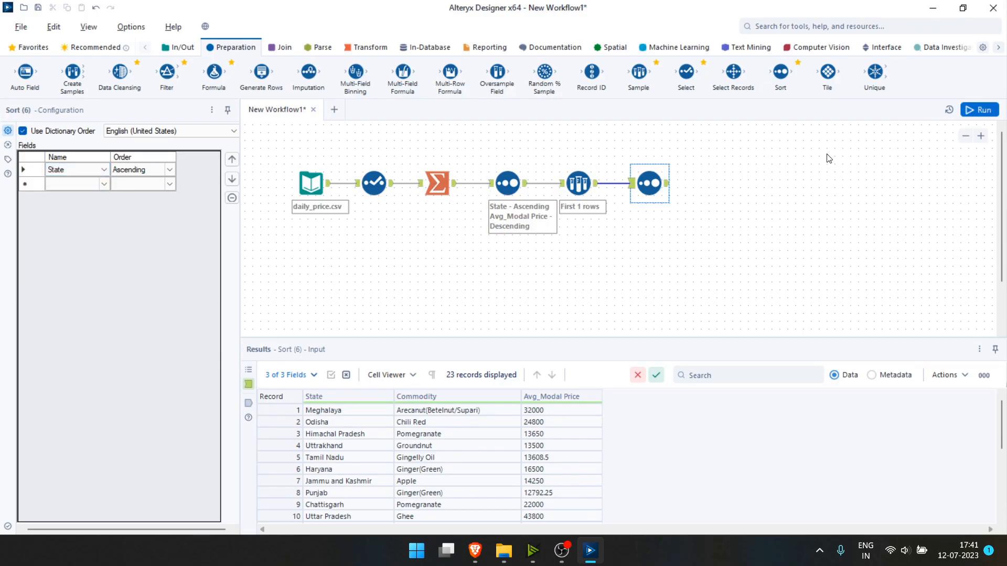
left_click(979, 109)
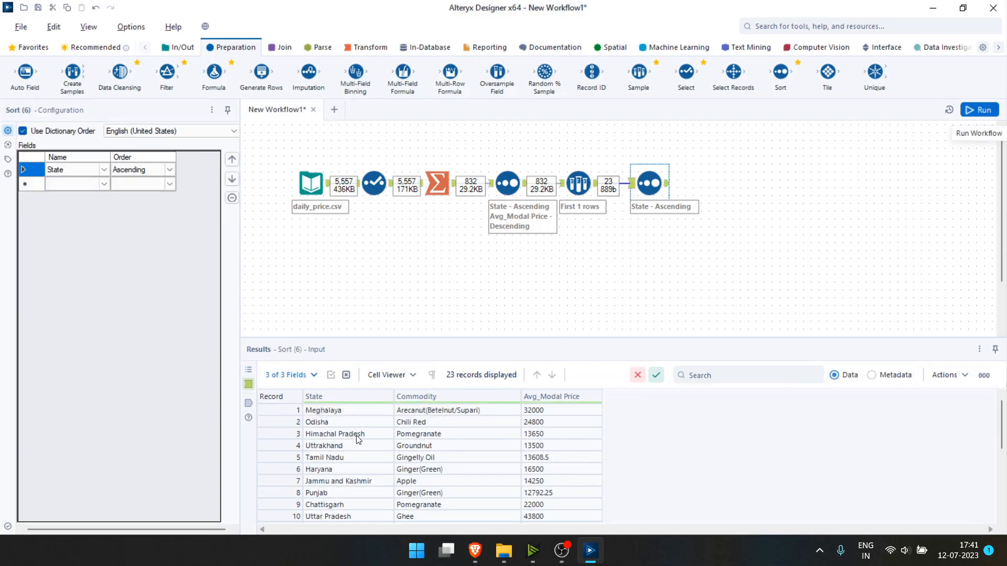
left_click(667, 183)
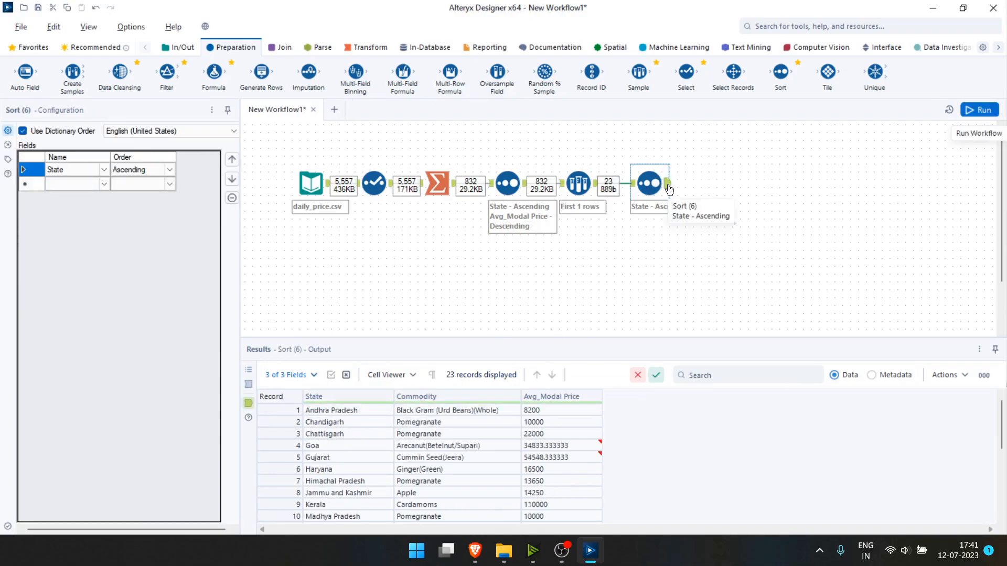
scroll(435, 461, "down", 5)
scroll(434, 461, "up", 5)
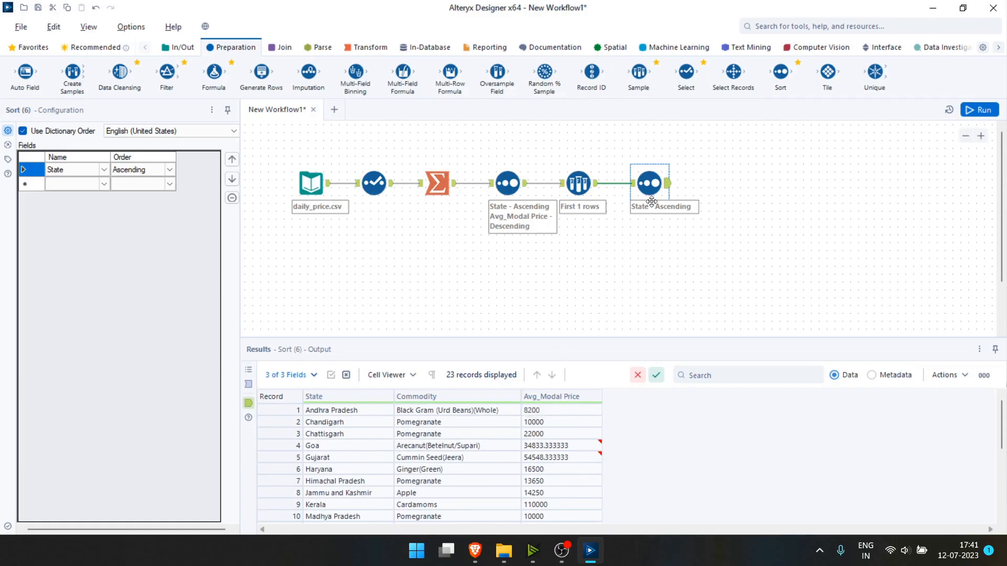
Adjust the final Sort tool's position and add a Formula tool after it.
left_click_drag(651, 187, 659, 188)
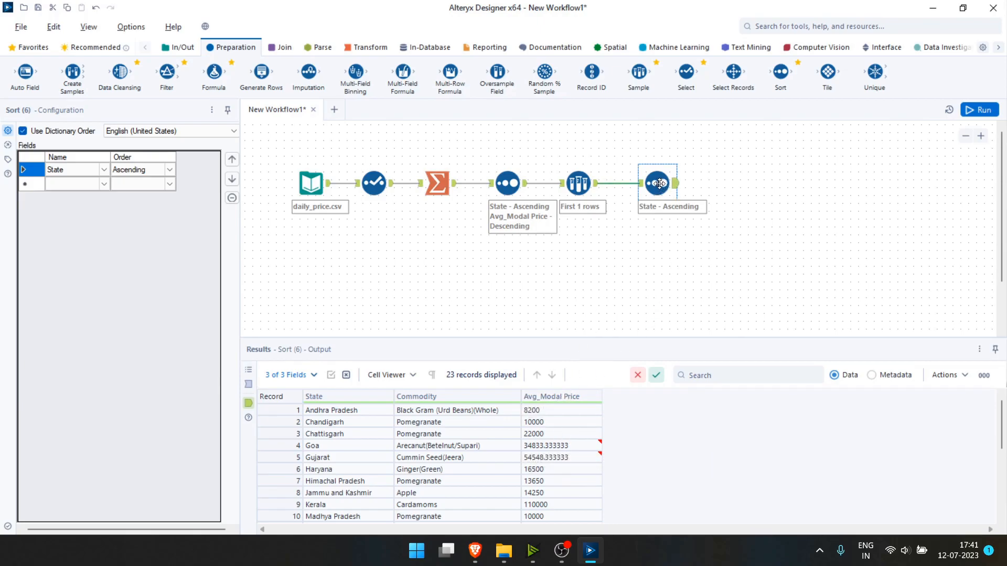
left_click_drag(659, 184, 652, 183)
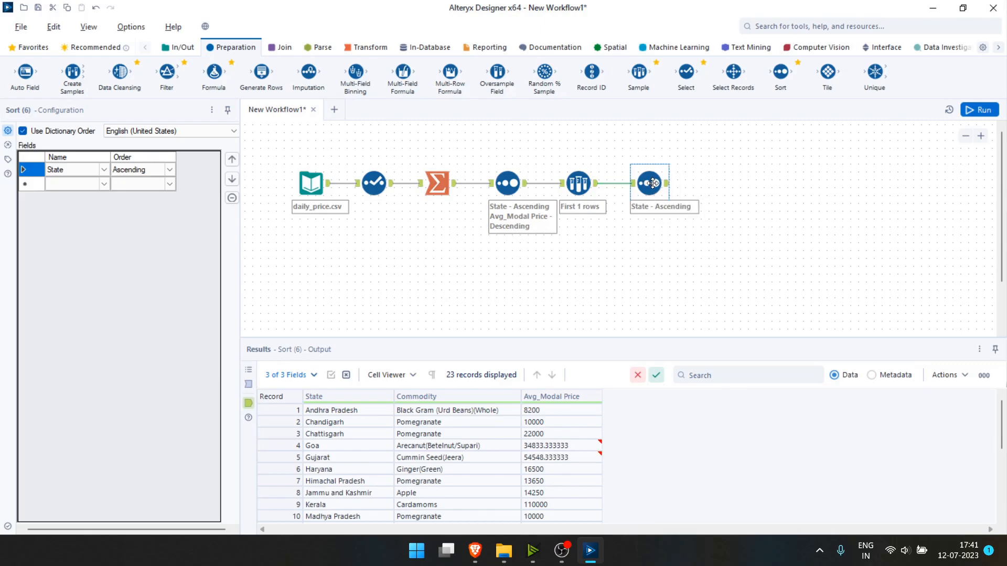
left_click_drag(213, 74, 729, 181)
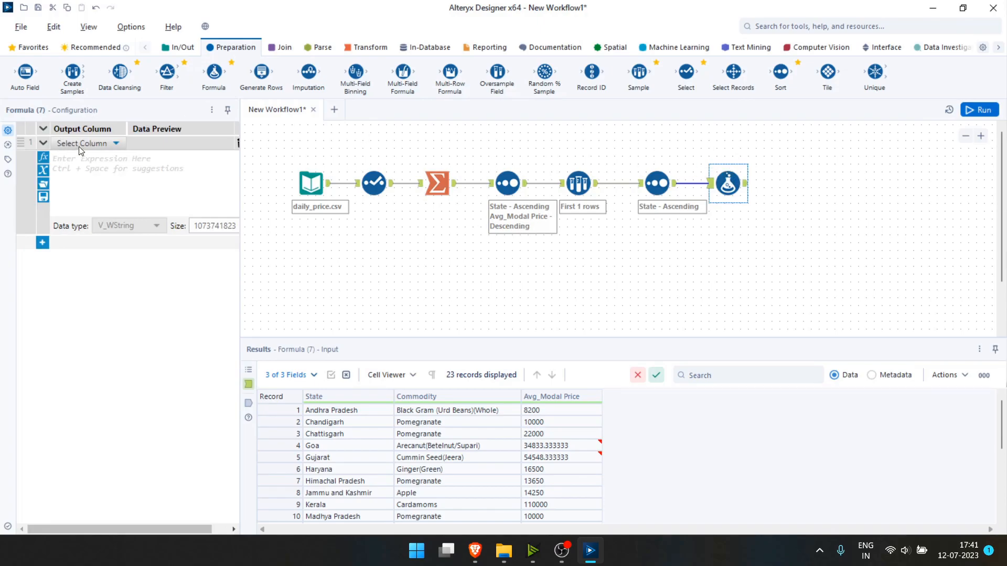
Create a 'price per kg' column as [Avg_Modal Price] / 100, run, and view the 23 output rows.
left_click(81, 142)
left_click(77, 157)
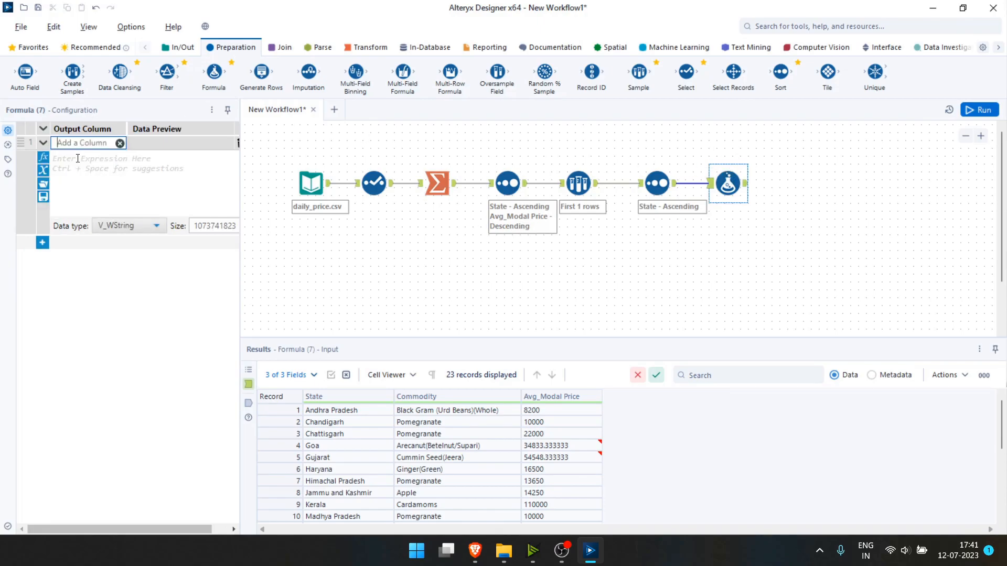
type("pr")
key("Return")
type("avg")
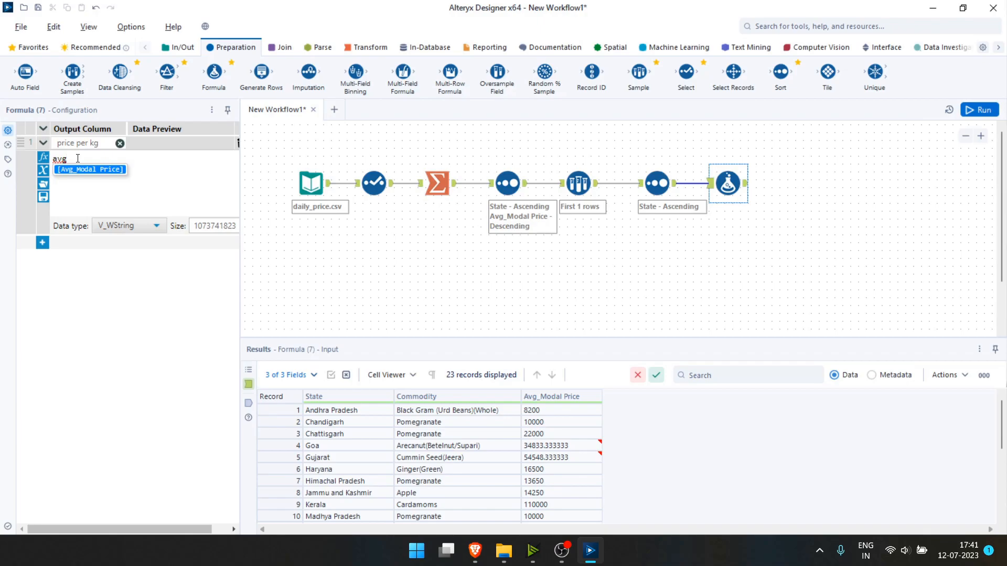
key("Return")
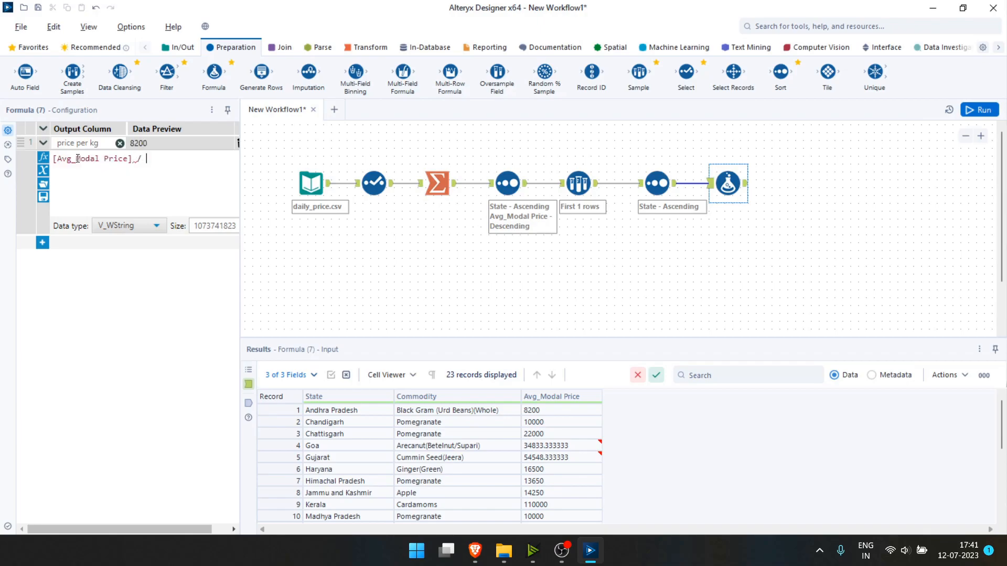
type("/ 100")
left_click(979, 110)
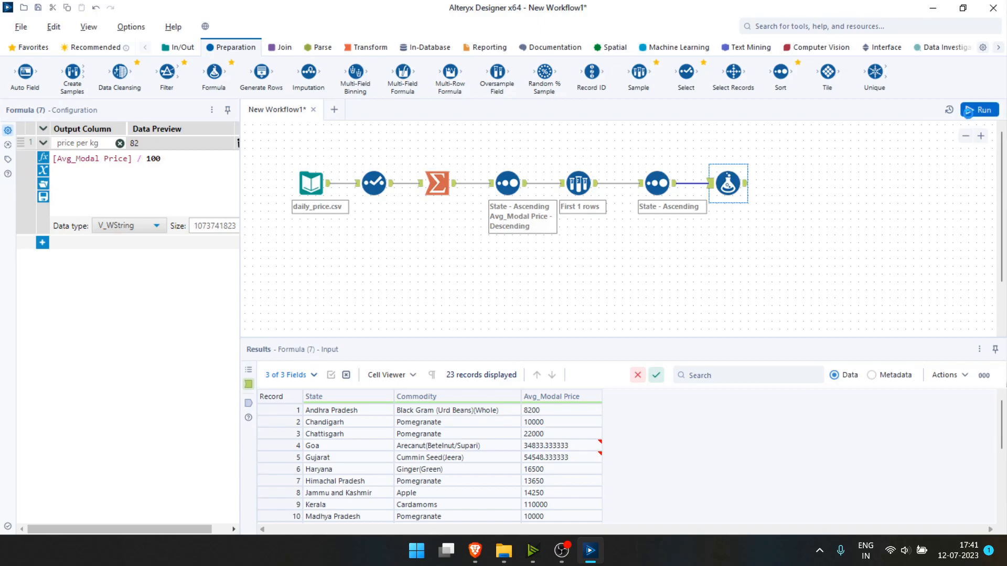
left_click(746, 186)
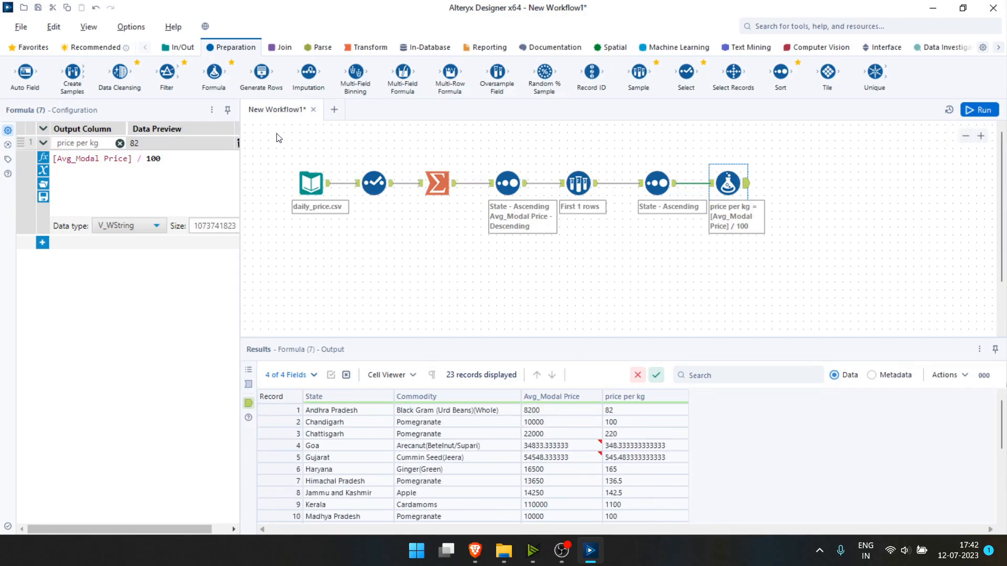
Wrap the six processing tools in tool Container 8, move it mid-canvas, and disable it.
left_click(311, 183)
left_click_drag(311, 183, 311, 239)
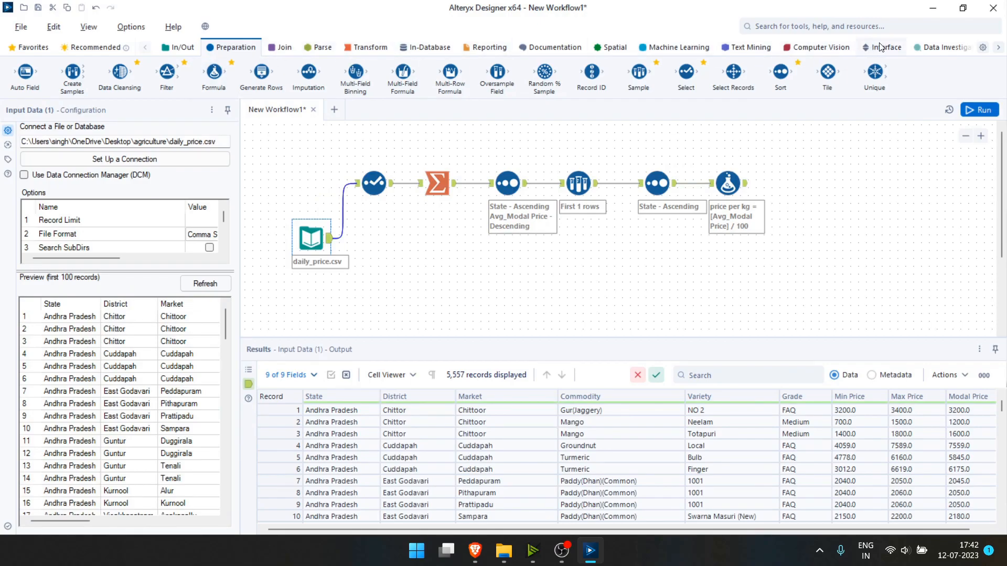
left_click(530, 48)
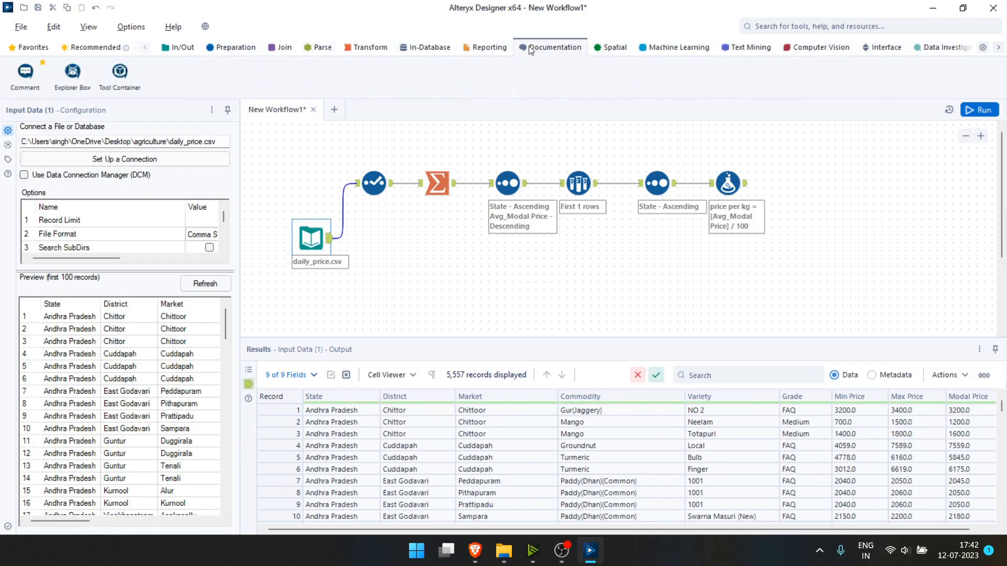
left_click_drag(120, 71, 861, 204)
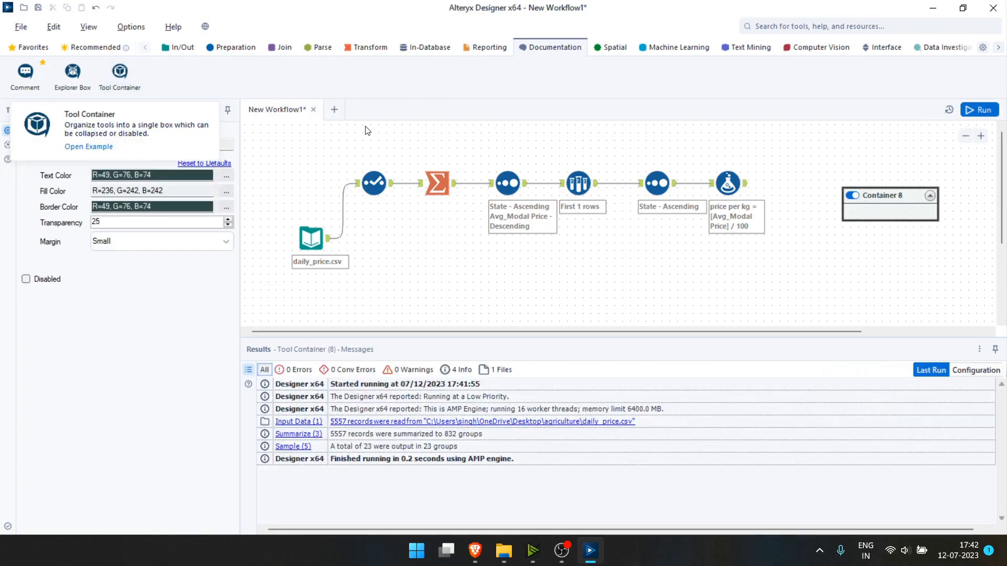
left_click_drag(341, 144, 777, 262)
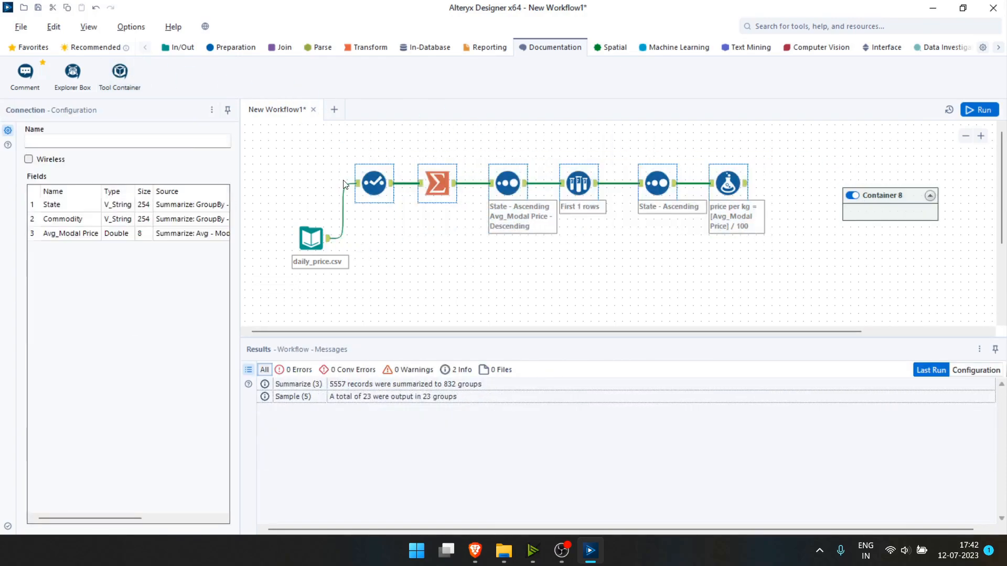
left_click_drag(366, 186, 862, 213)
left_click_drag(903, 165, 461, 148)
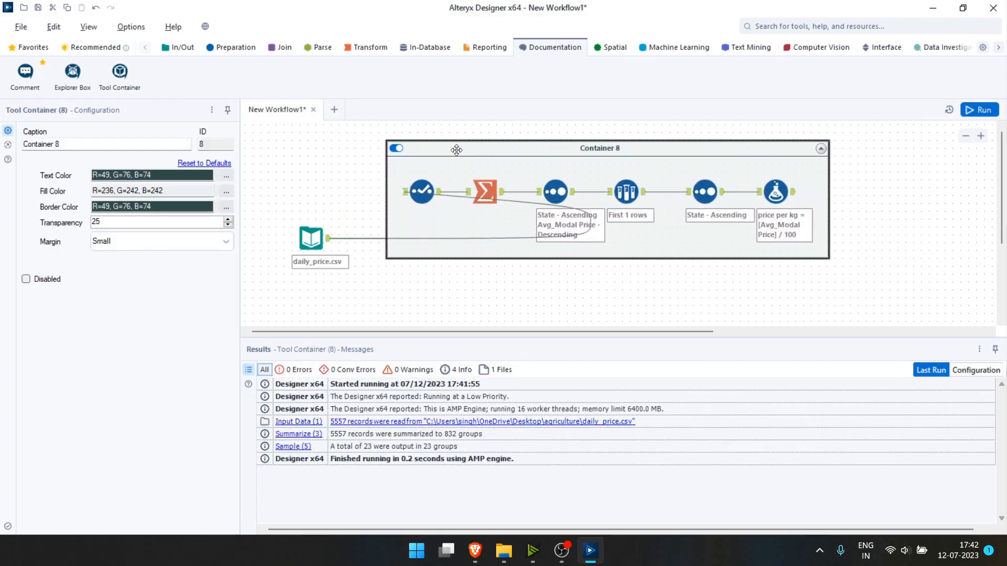
left_click(396, 148)
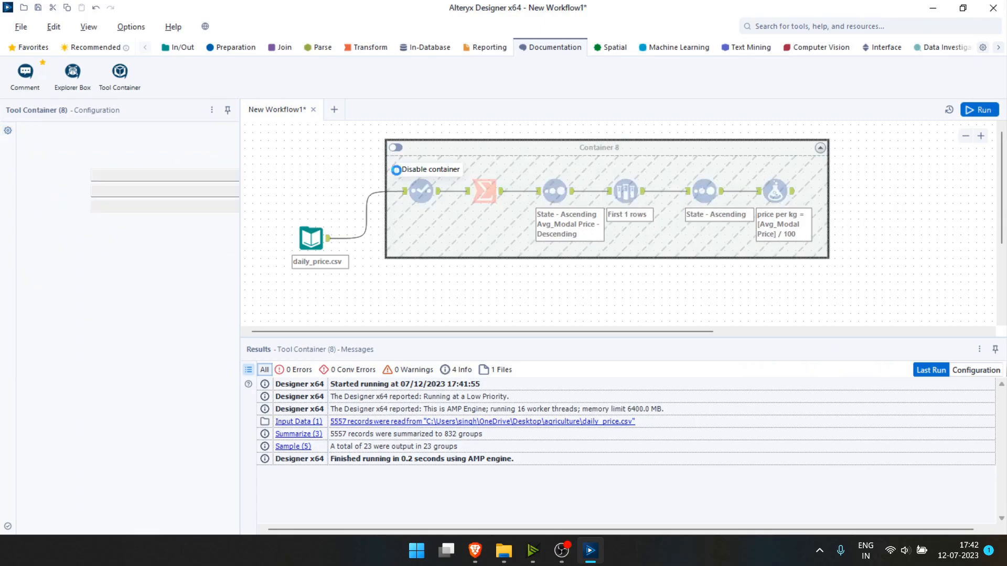
Reposition the daily_price.csv input below the disabled container.
left_click_drag(311, 239, 303, 278)
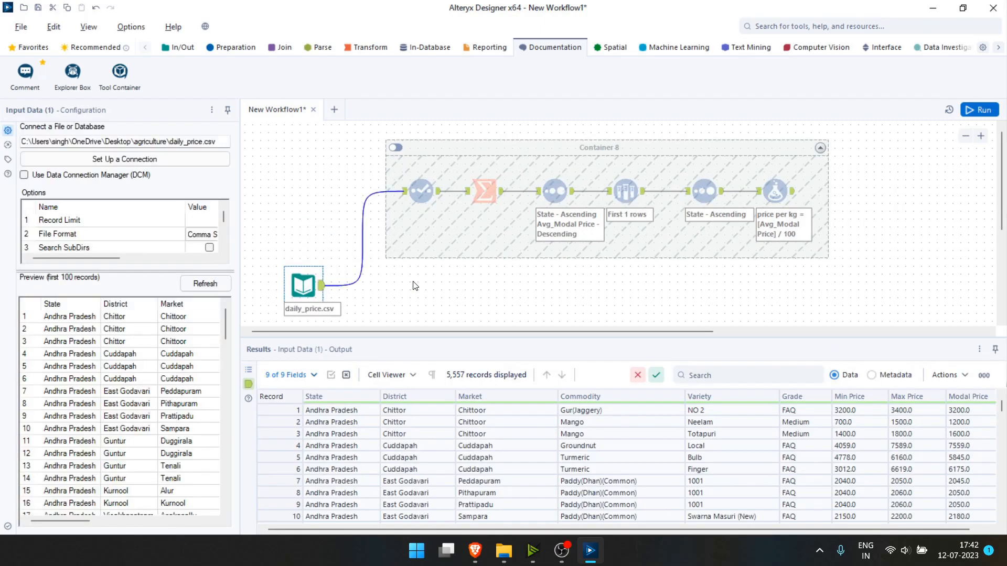
scroll(410, 278, "down", 2)
left_click_drag(309, 179, 309, 195)
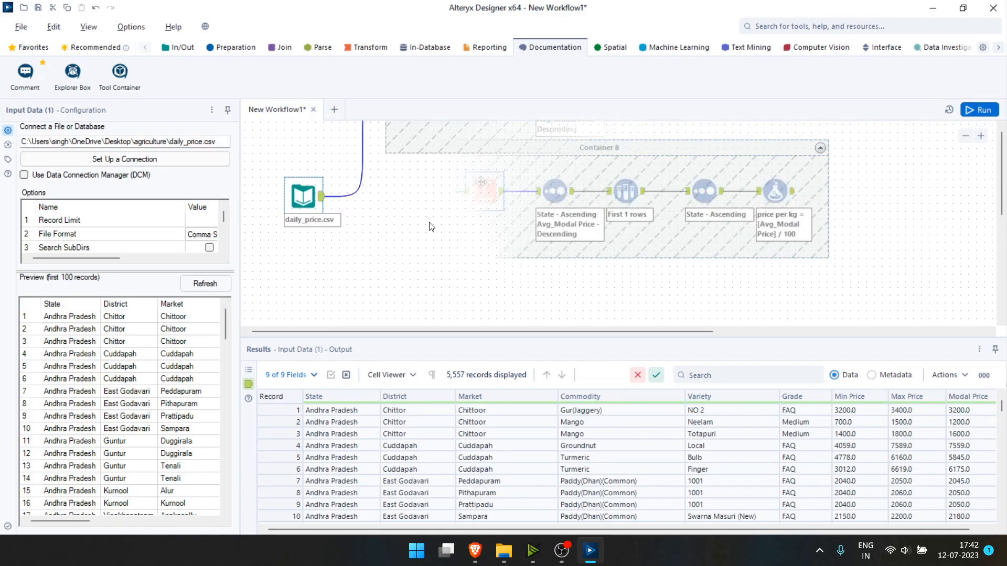
scroll(429, 225, "up", 2)
mouse_move(484, 185)
left_mouse_down()
mouse_move(477, 191)
mouse_move(484, 184)
left_mouse_up()
scroll(468, 286, "down", 2)
Run the workflow, then duplicate the Select and Summarize tools below the container.
left_click(464, 283)
key("ctrl+r")
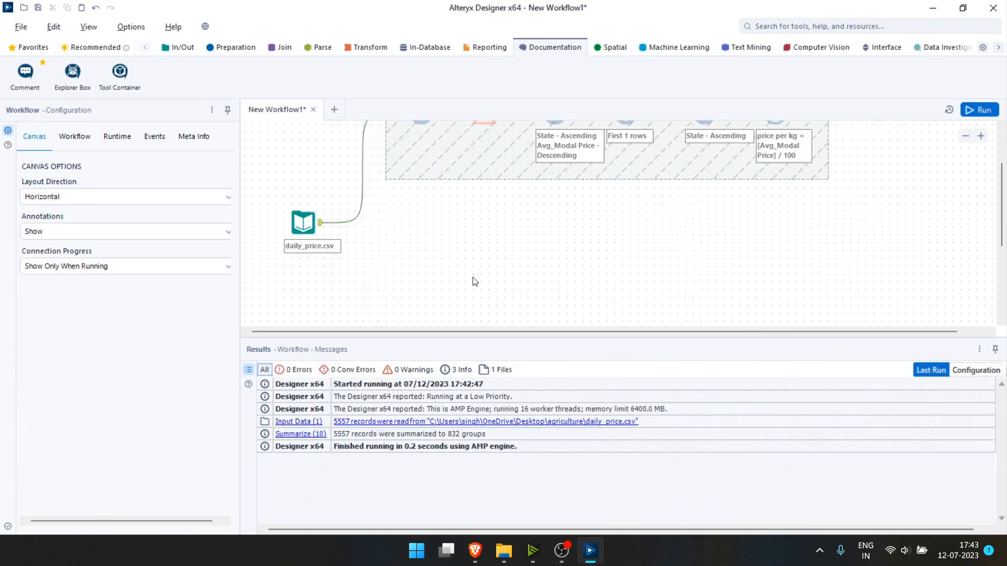
scroll(474, 281, "up", 2)
scroll(475, 279, "down", 1)
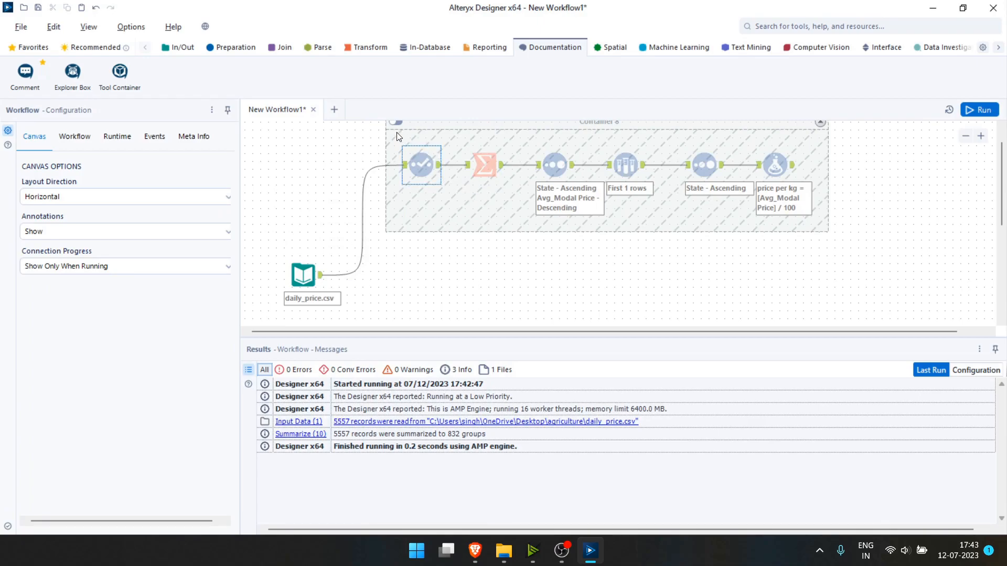
left_click_drag(392, 141, 513, 208)
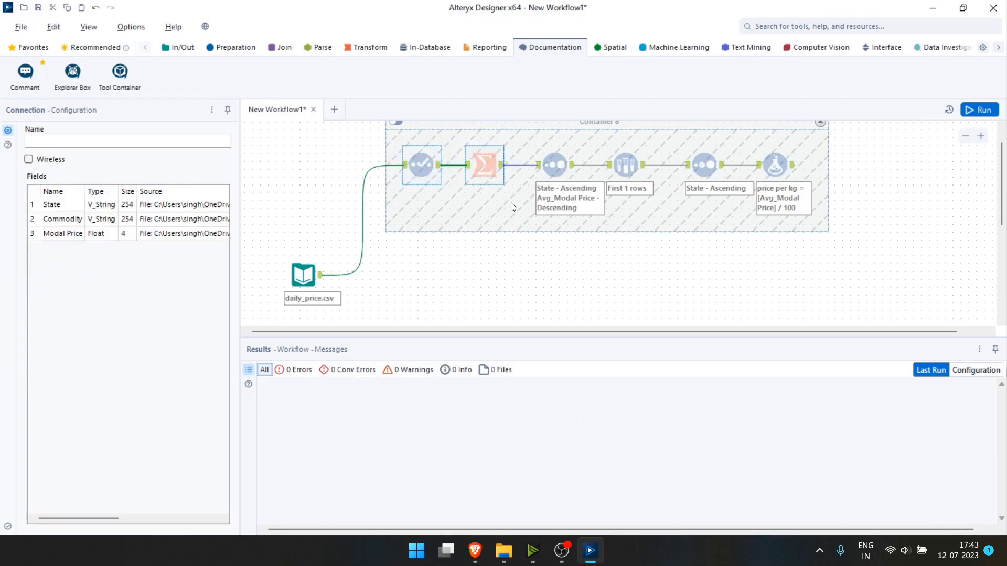
scroll(435, 294, "down", 1)
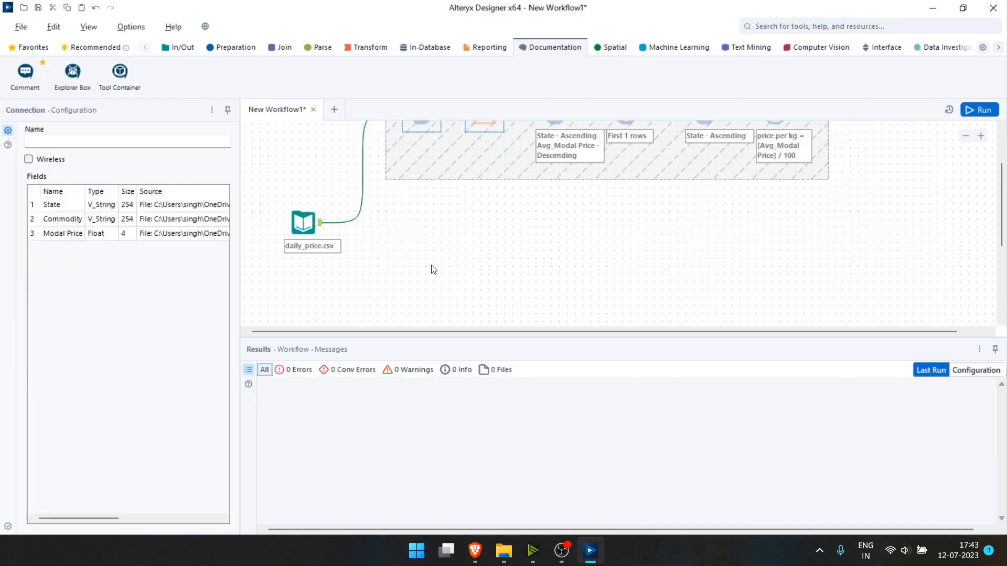
left_click(432, 260)
key("ctrl+v")
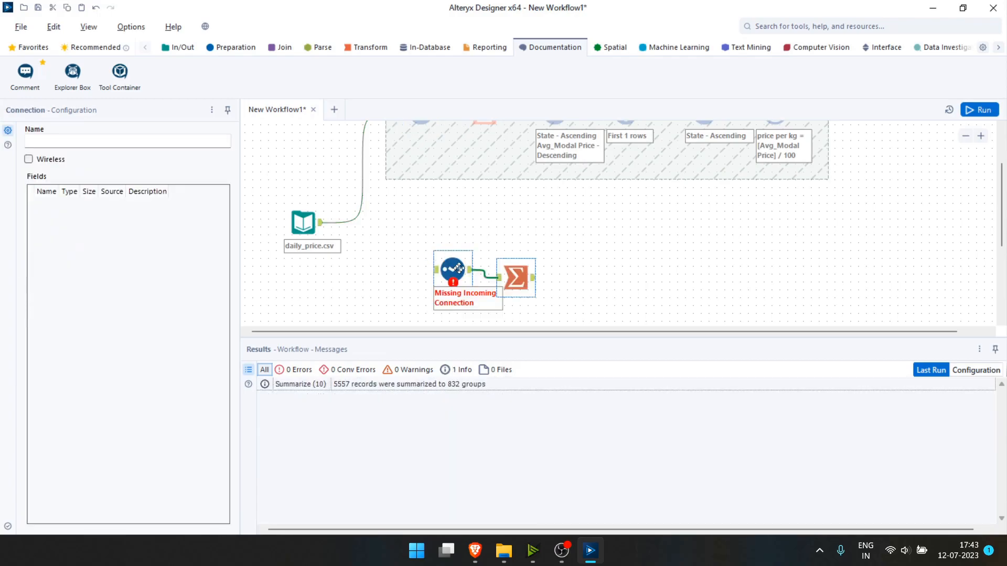
Connect daily_price.csv to the copied Select and run, giving 832 State–Commodity averages.
left_click_drag(324, 226, 414, 254)
left_click_drag(493, 263, 477, 256)
left_click(477, 257)
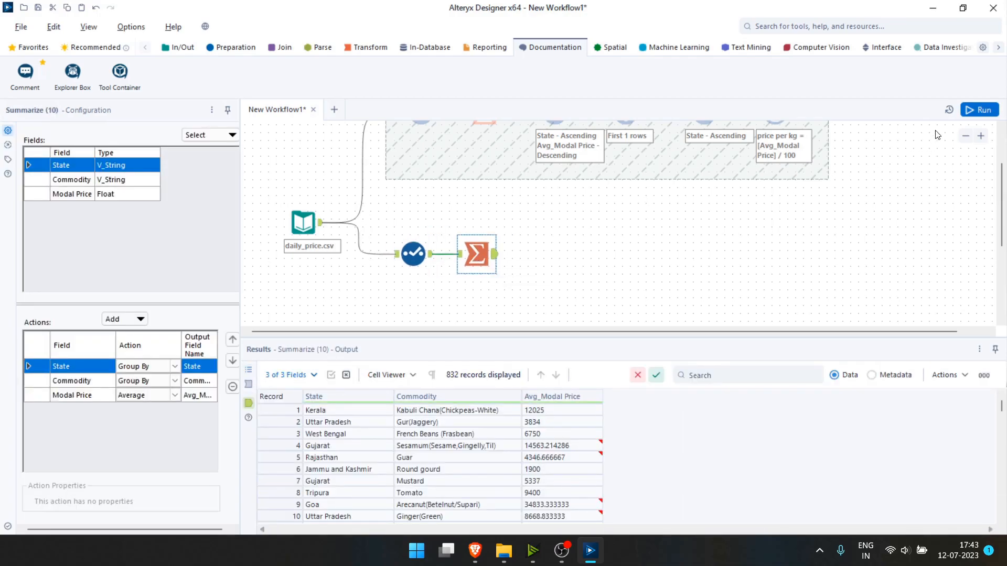
left_click(978, 109)
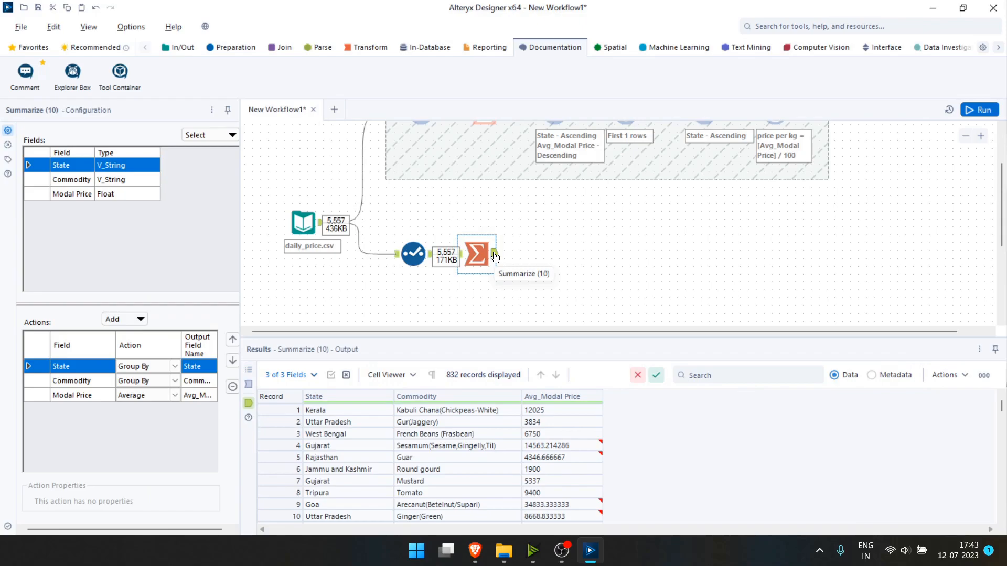
scroll(432, 447, "down", 14)
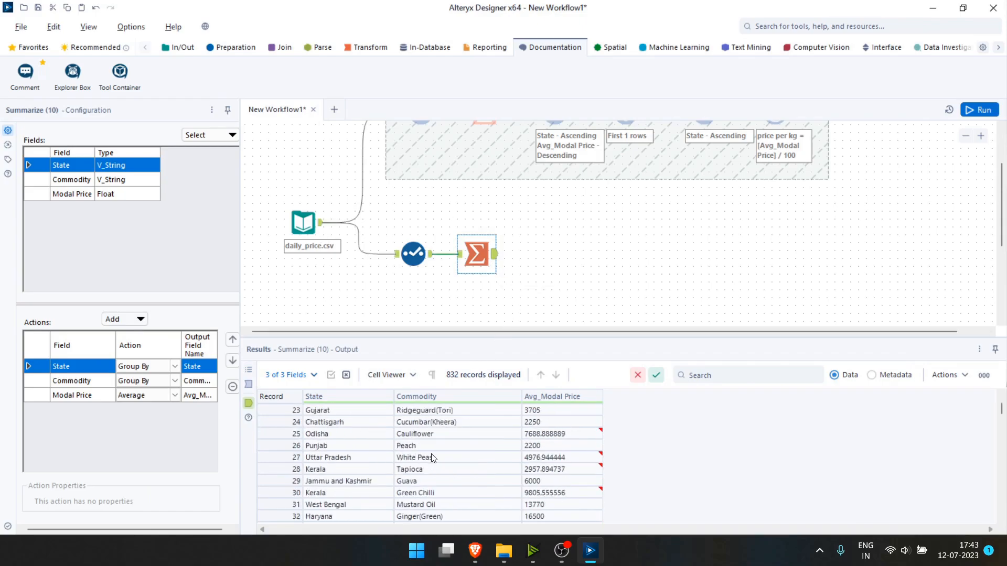
scroll(431, 446, "up", 8)
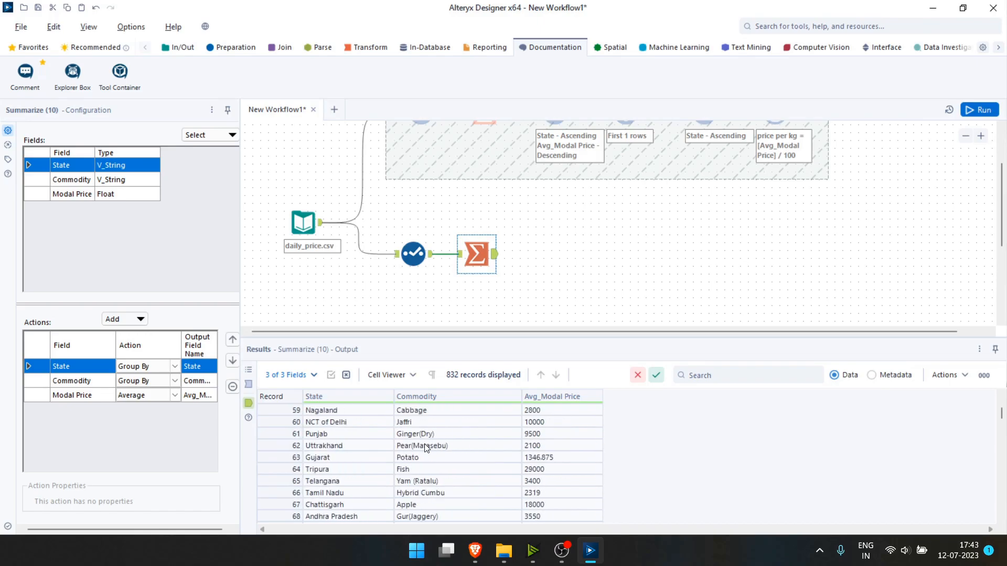
scroll(426, 448, "up", 7)
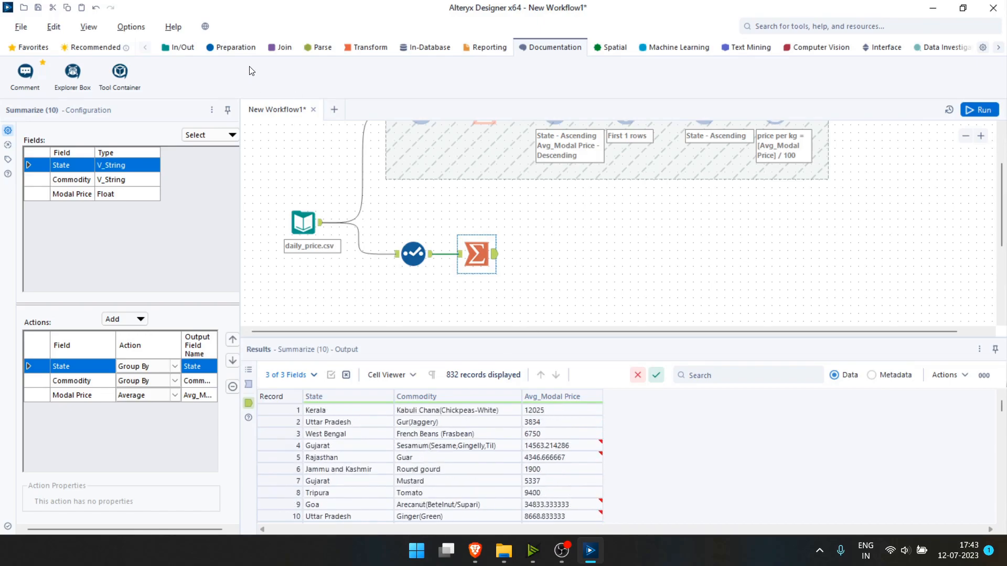
left_click(237, 49)
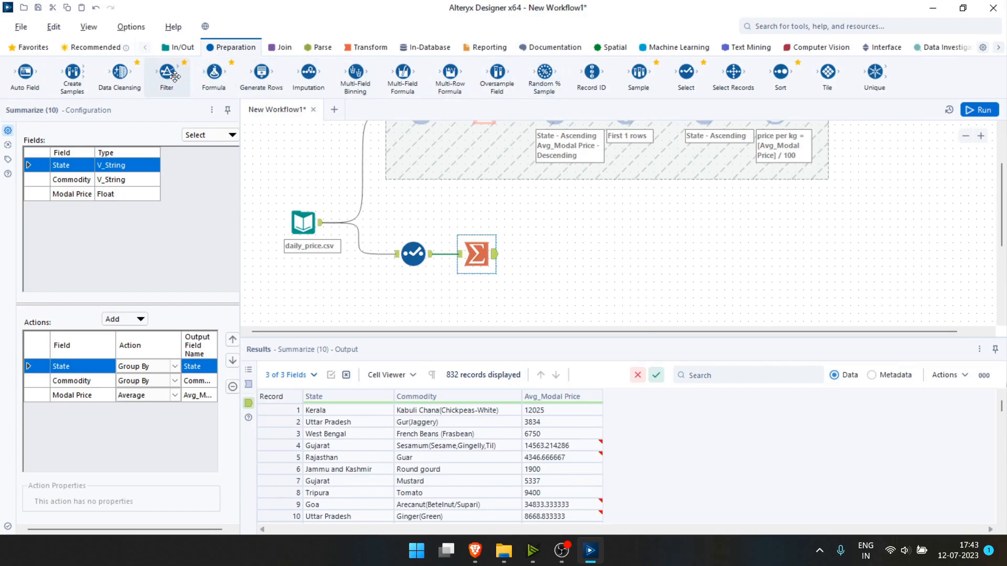
Add a Filter after Summarize that keeps rows where Commodity equals Tomato.
left_click_drag(175, 78, 540, 253)
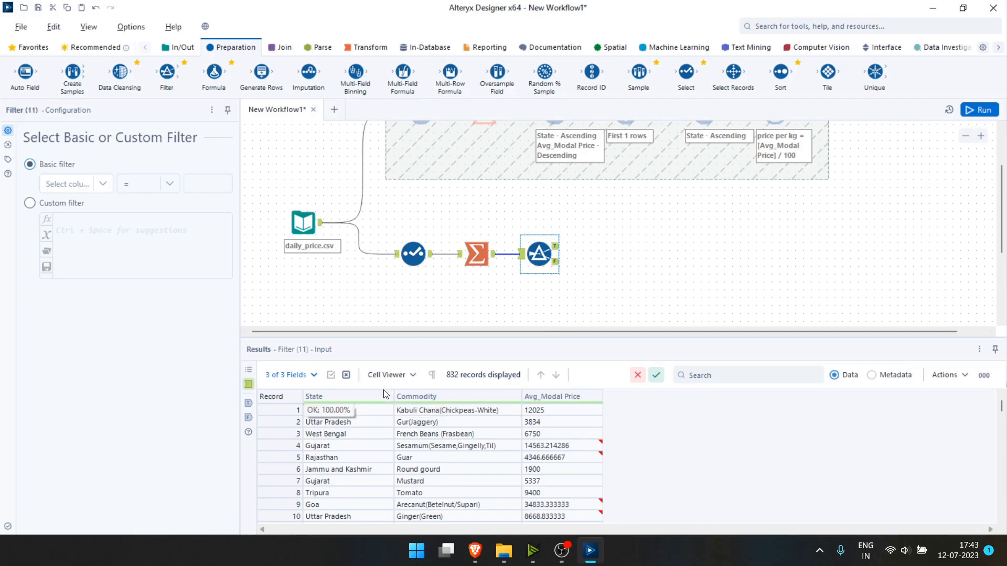
left_click(423, 492)
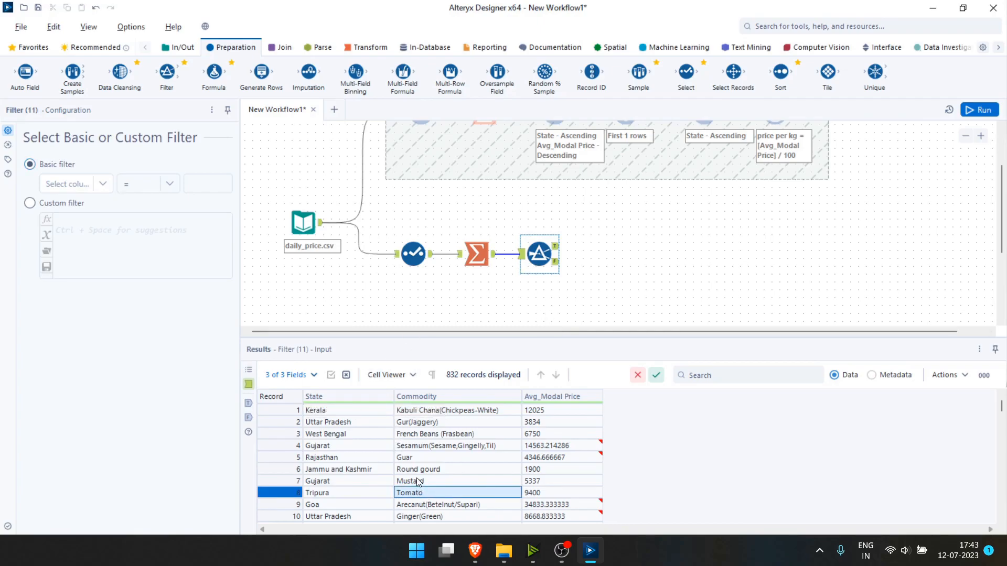
left_click(87, 184)
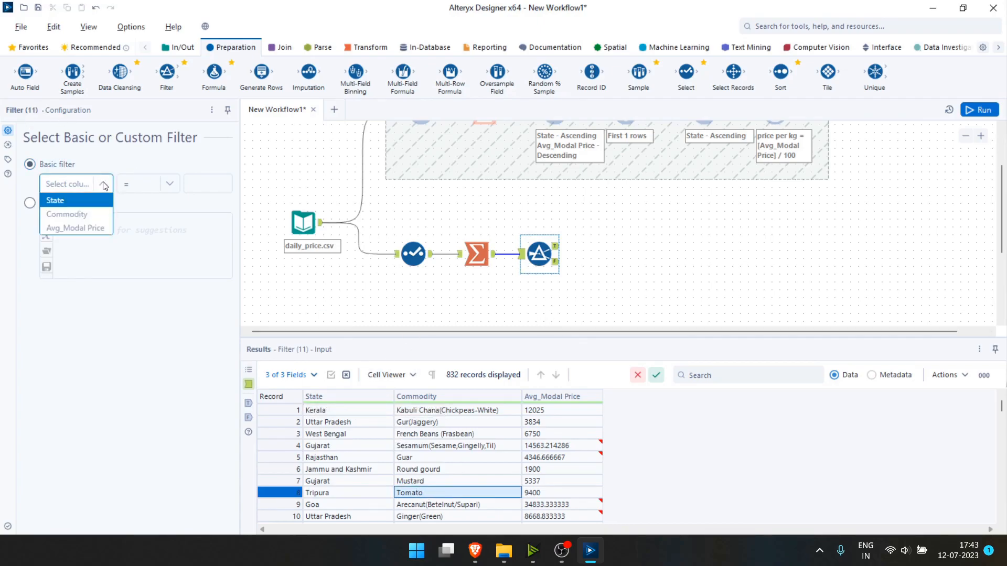
left_click(84, 214)
left_click(212, 185)
type("Tomato")
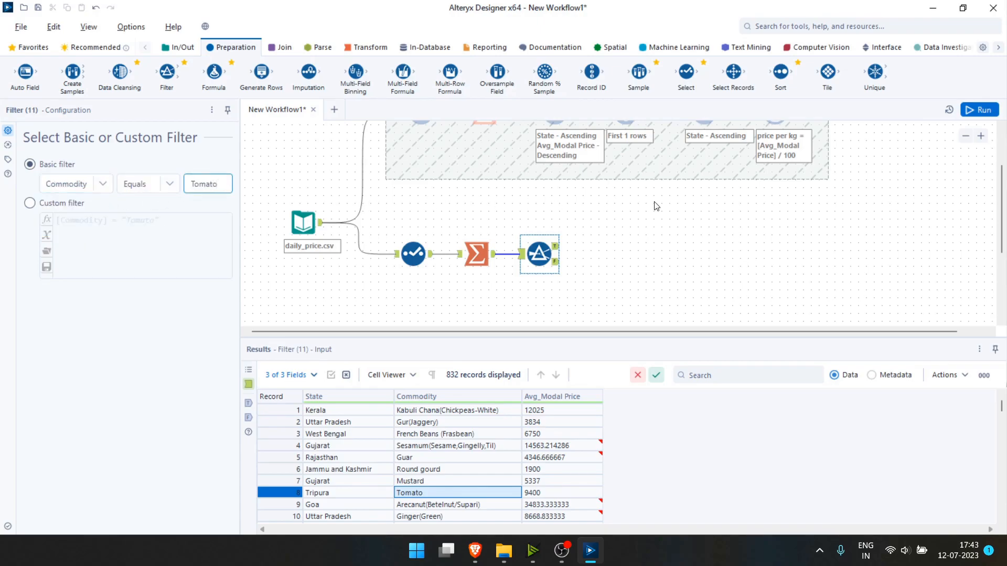
Run the workflow and inspect the 18 Tomato records in the True output.
left_click(979, 109)
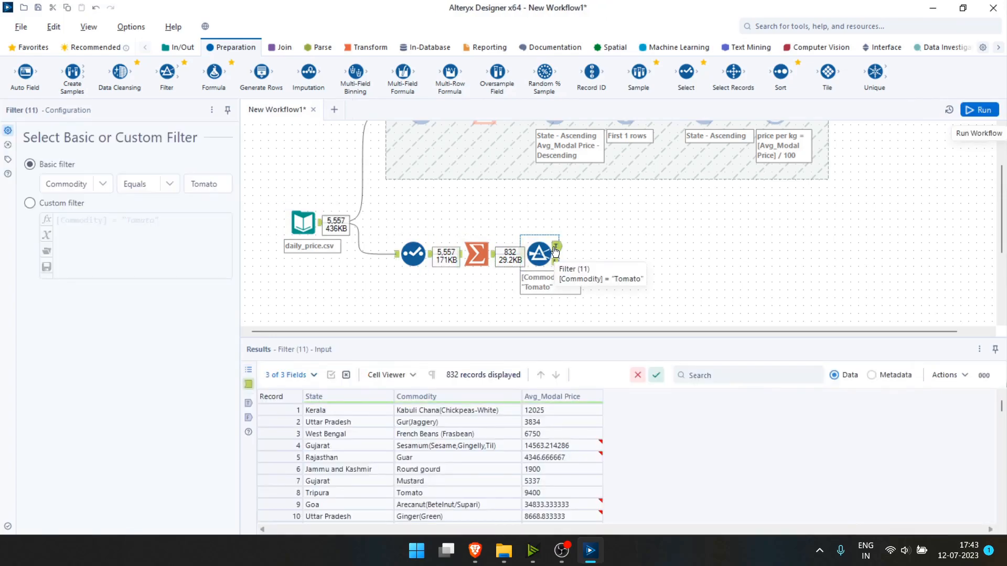
left_click(557, 247)
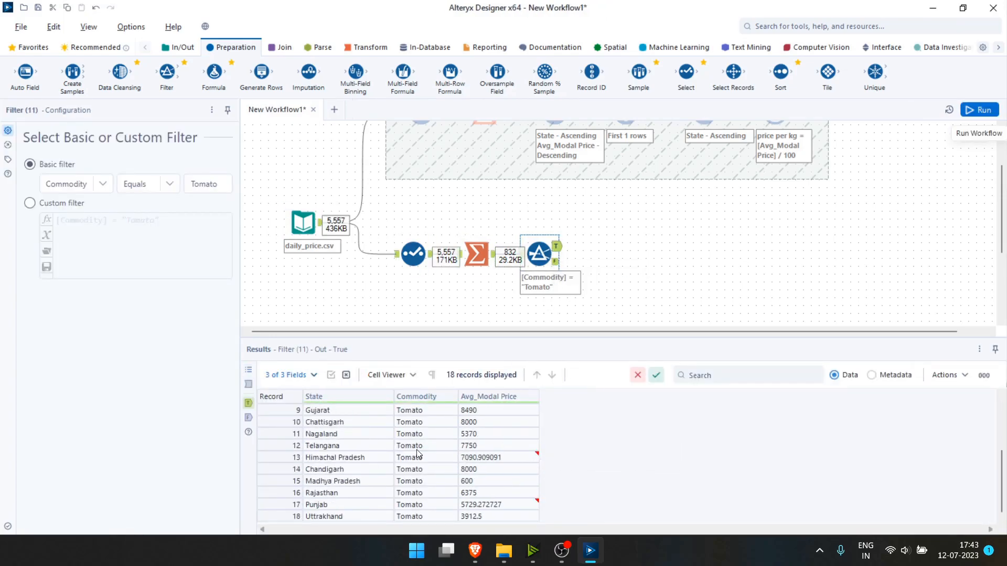
scroll(417, 450, "up", 3)
scroll(417, 450, "down", 3)
scroll(416, 450, "up", 3)
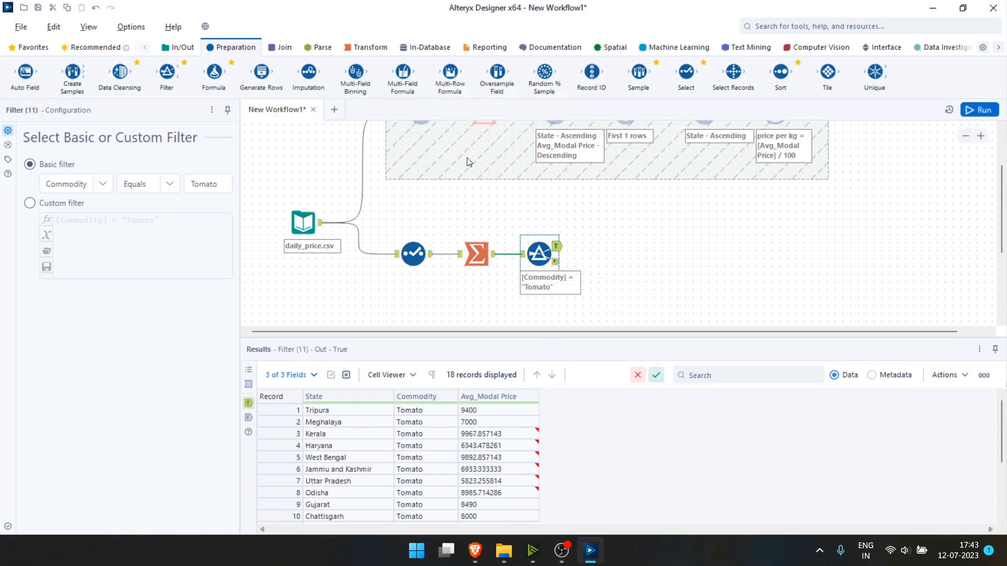
Sort the Tomato records by State ascending, run, and place a Formula tool after the Sort.
left_click_drag(780, 71, 609, 254)
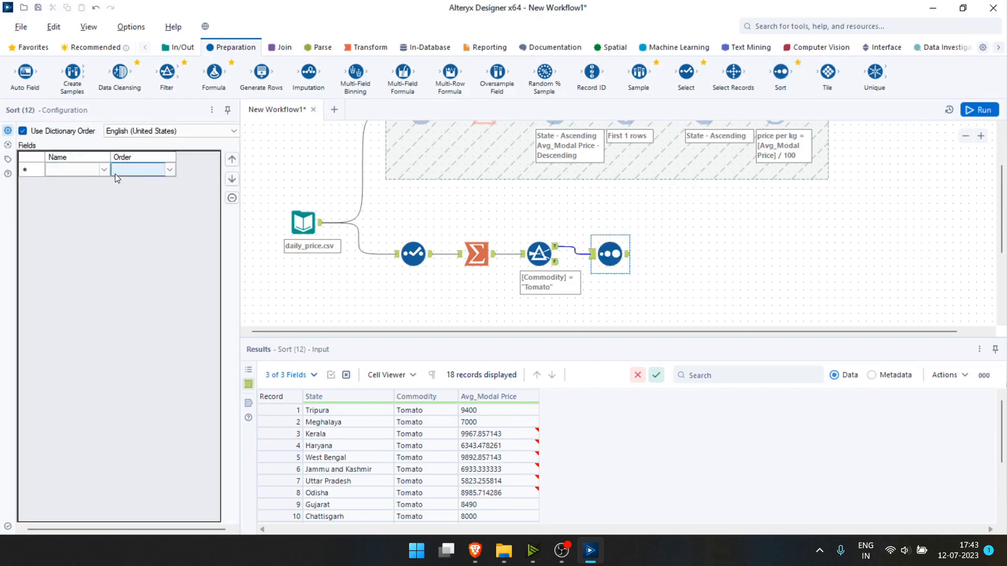
left_click(103, 171)
left_click(102, 174)
left_click(79, 185)
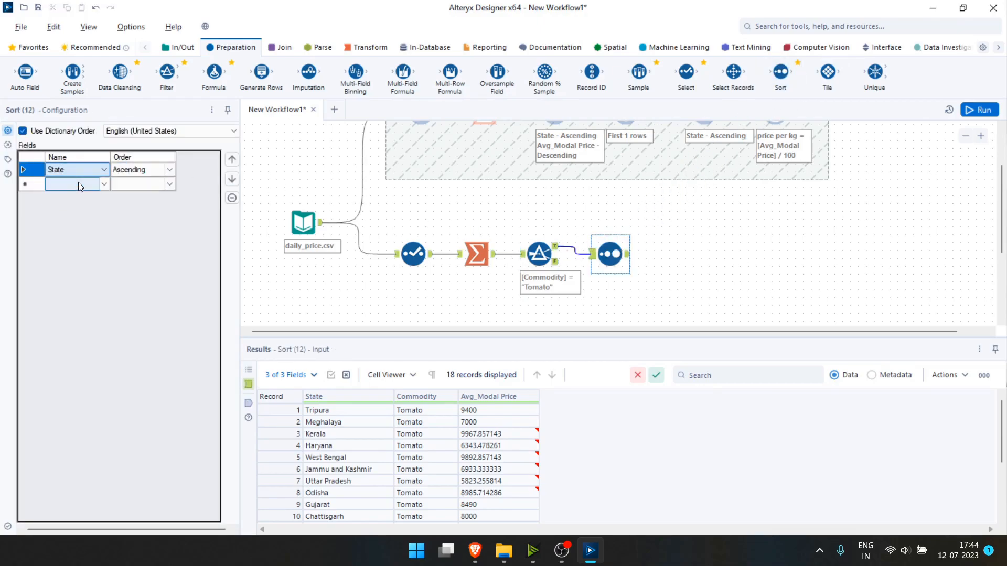
left_click(979, 109)
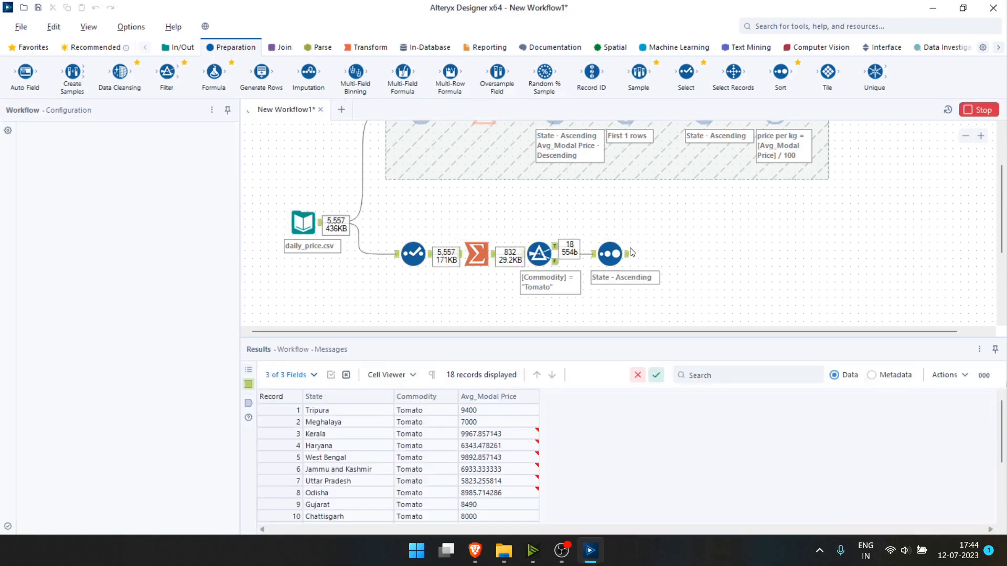
left_click(629, 253)
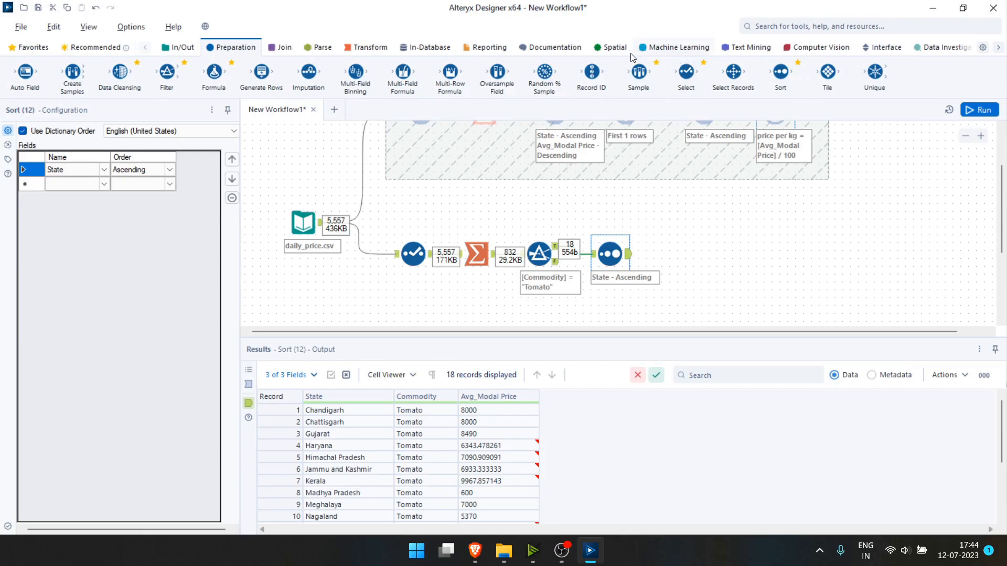
left_click_drag(208, 75, 689, 254)
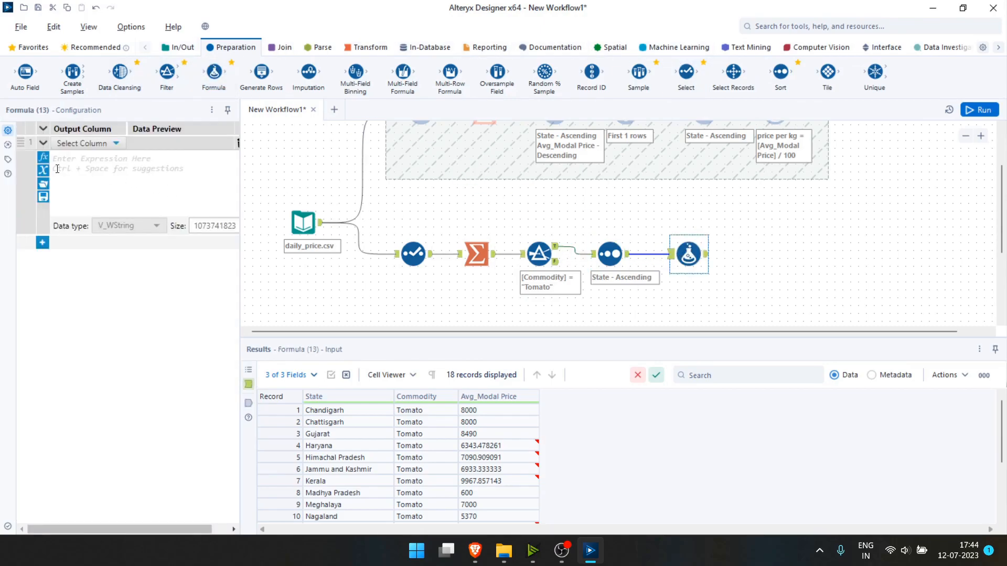
Create a Float 'price per kg' formula column based on [Avg_Modal Price].
left_click(81, 144)
left_click(83, 157)
type("price per kg")
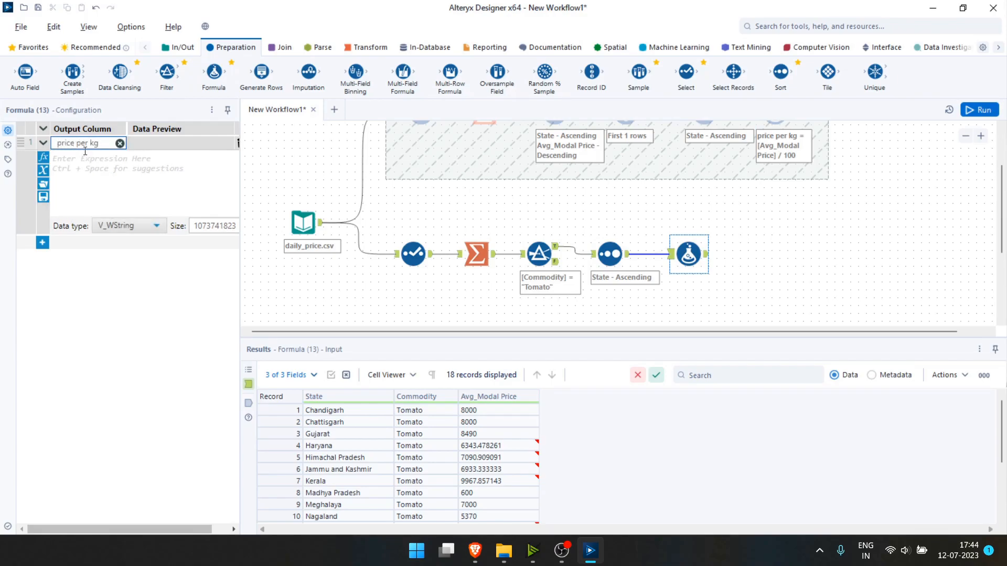
left_click(108, 164)
type("[Avg_Modal Price] / 100")
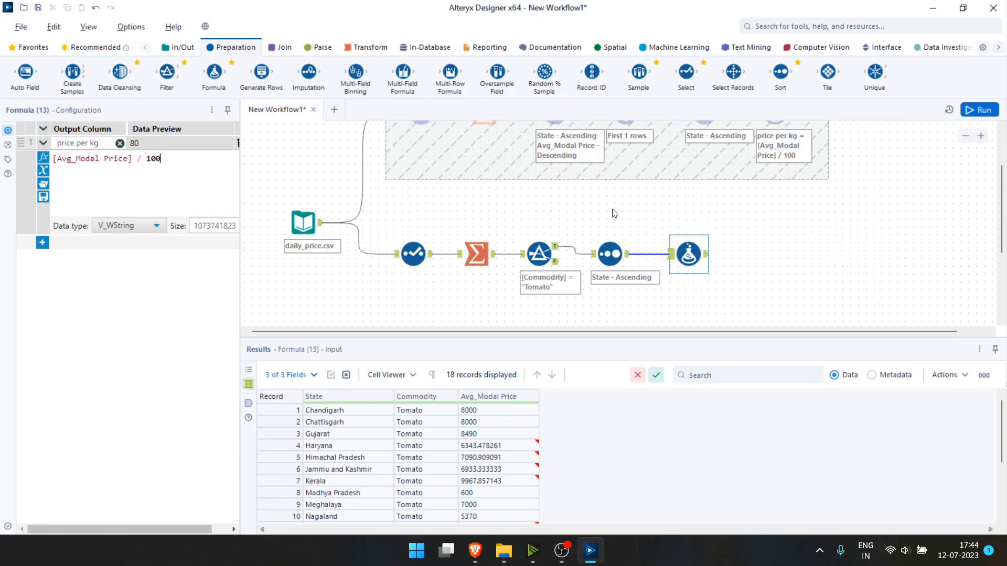
left_click(155, 226)
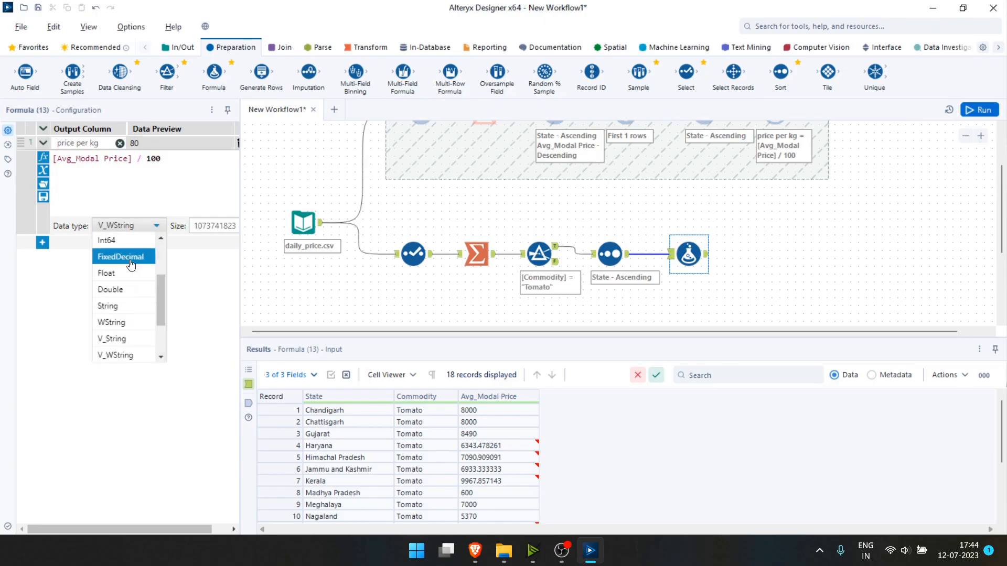
left_click(123, 289)
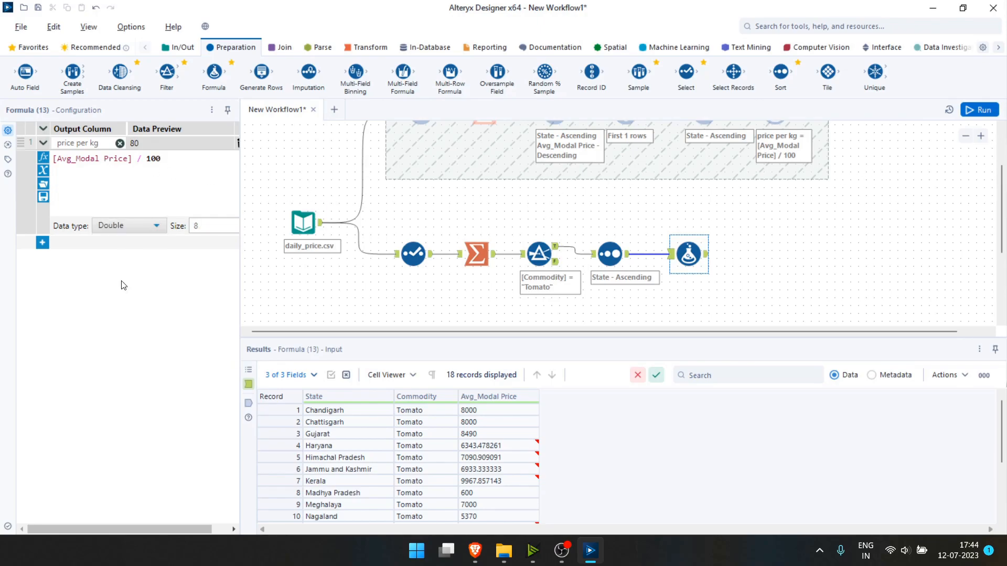
left_click(143, 225)
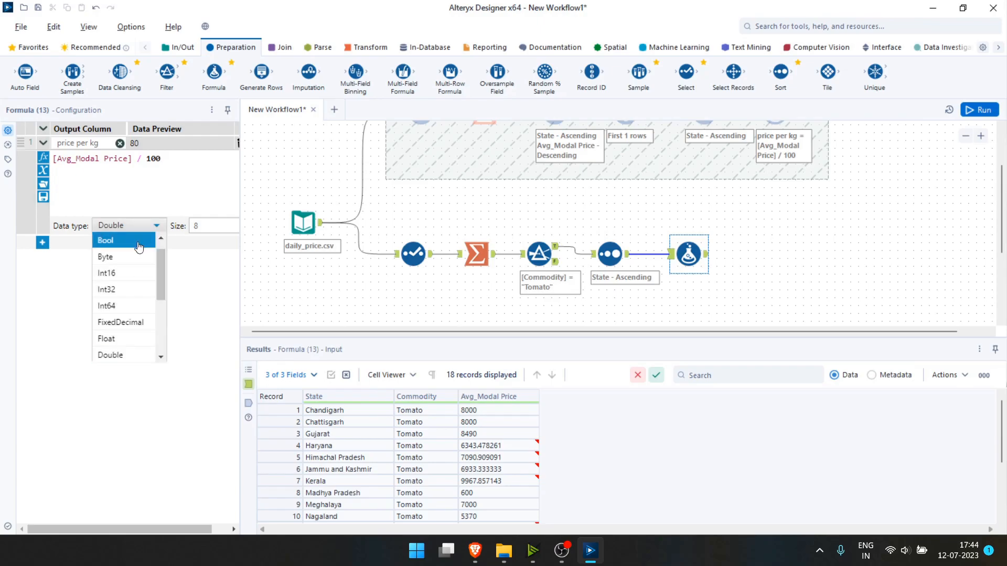
left_click(123, 332)
Run the workflow and view the Formula output showing the price per kg column.
left_click(970, 111)
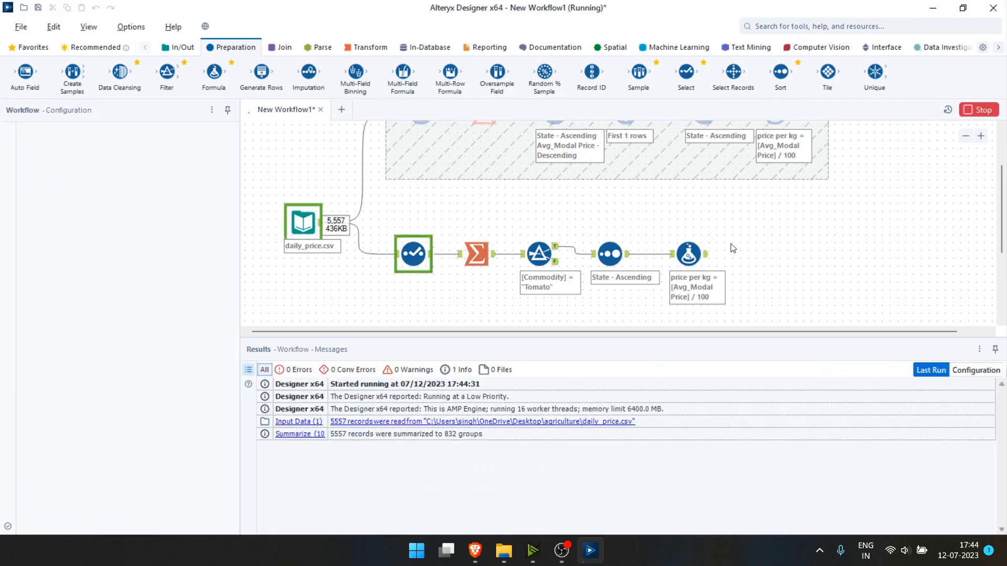
scroll(713, 254, "up", 2)
scroll(719, 259, "down", 2)
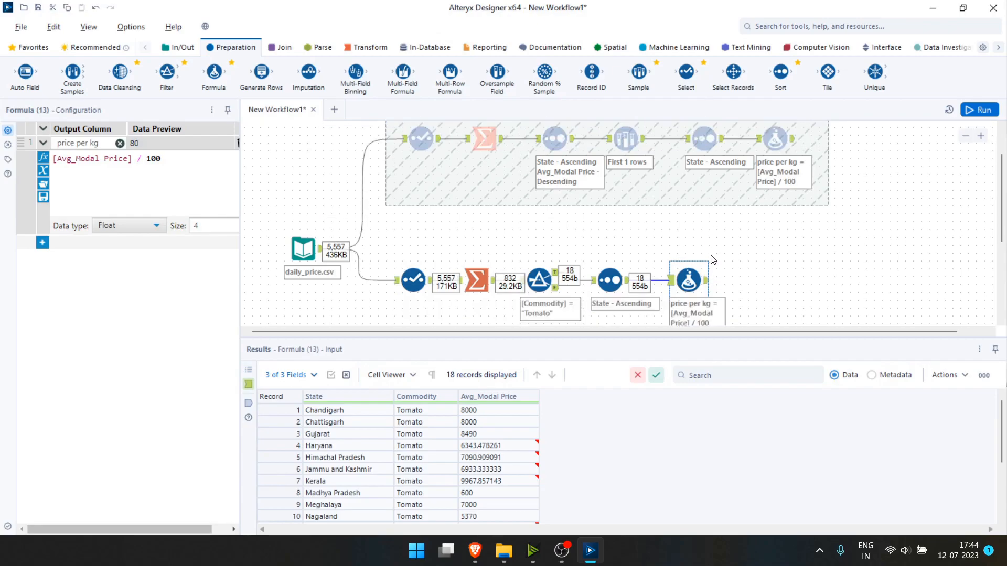
left_click(708, 258)
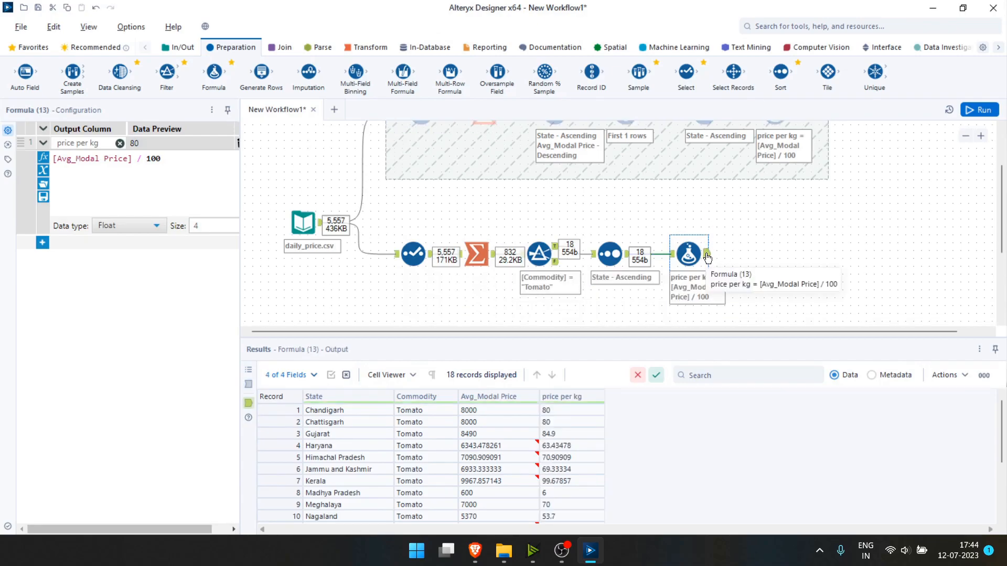
scroll(708, 289, "down", 2)
scroll(674, 286, "up", 1)
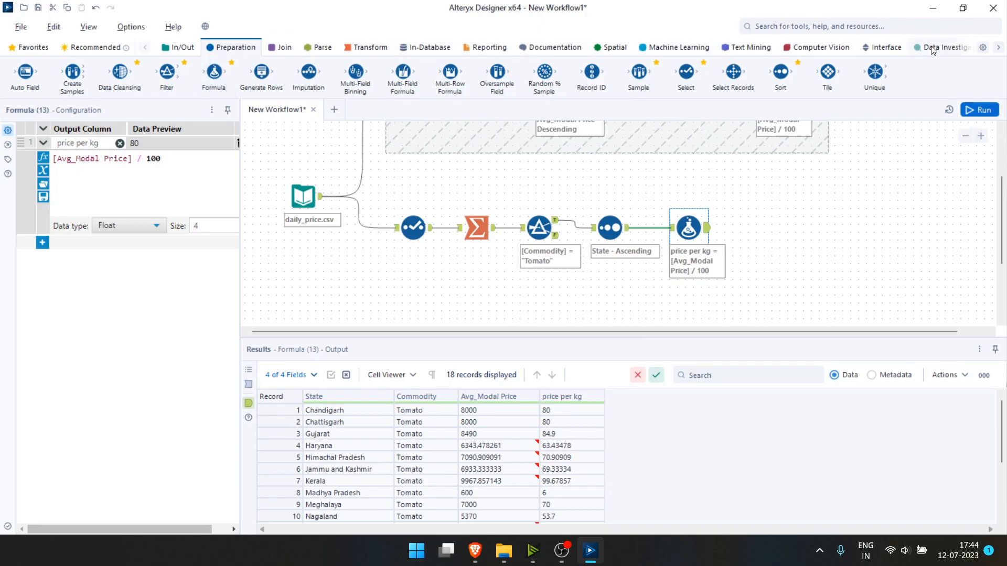
Add Tool Container 14 and move the five Tomato-price tools into it.
left_click(555, 47)
left_click_drag(132, 92, 789, 233)
left_click_drag(379, 194, 728, 305)
left_click_drag(693, 229, 717, 238)
left_click_drag(608, 192, 592, 184)
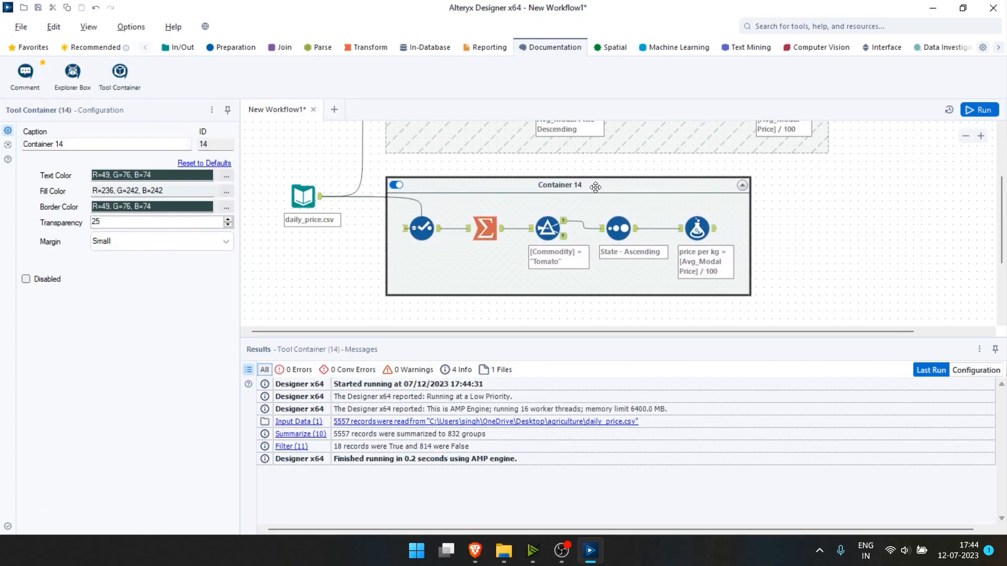
Add an Output Data tool after the upper flow's price per kg Formula.
scroll(818, 215, "up", 2)
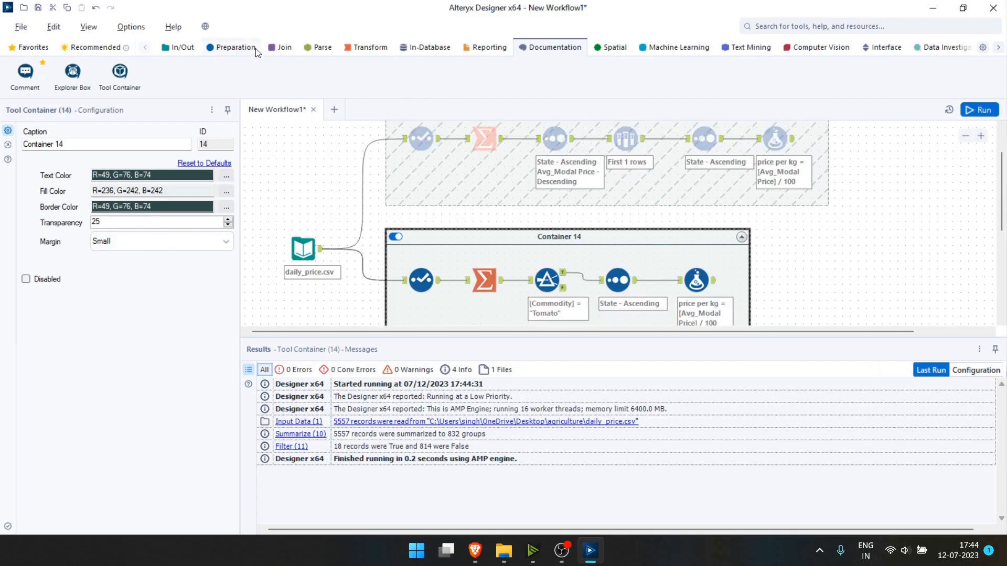
left_click(178, 47)
left_click_drag(303, 75, 831, 147)
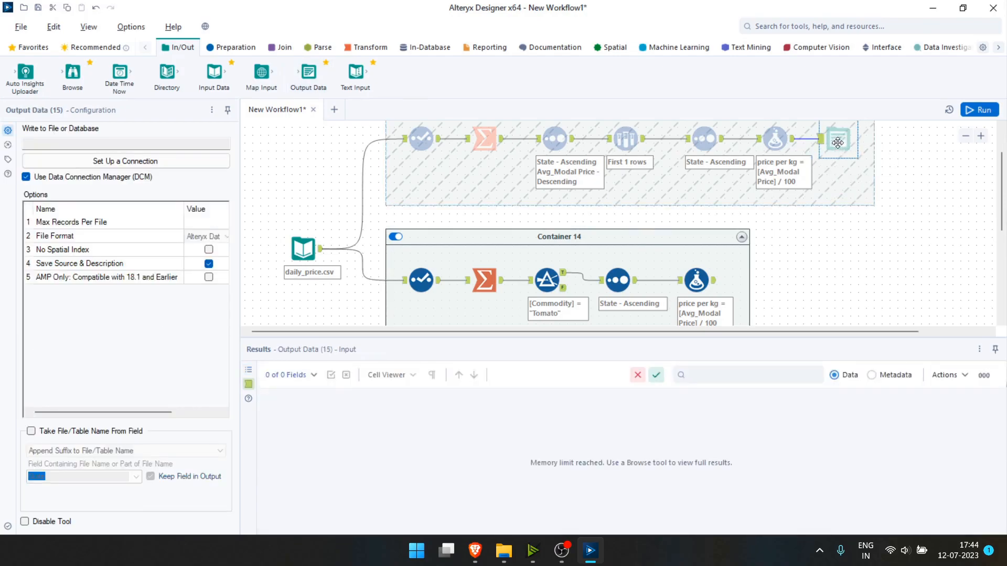
Set the upper output to Desktop costlist commodity.csv and add a second Output Data after the Tomato Formula.
left_click(108, 161)
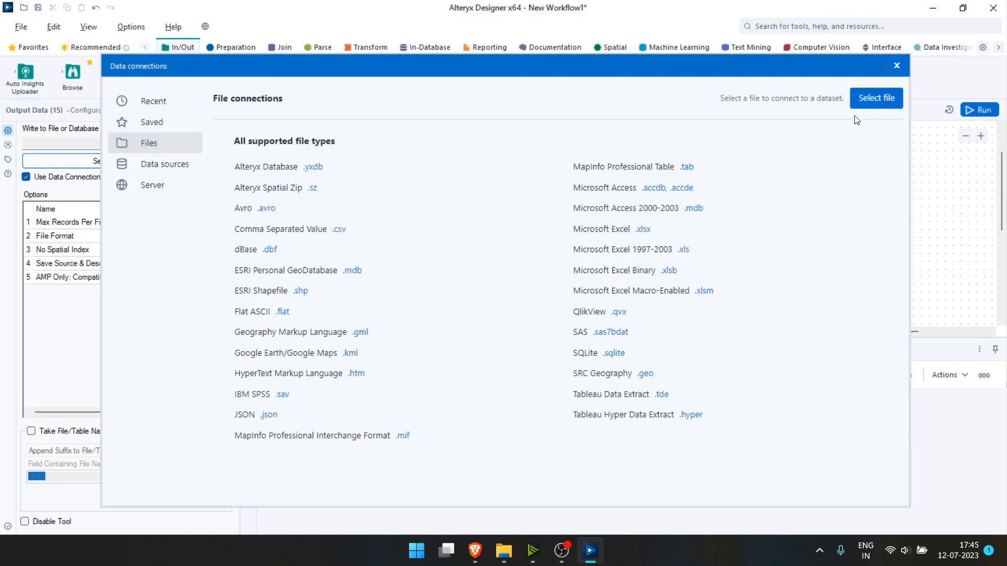
left_click(867, 97)
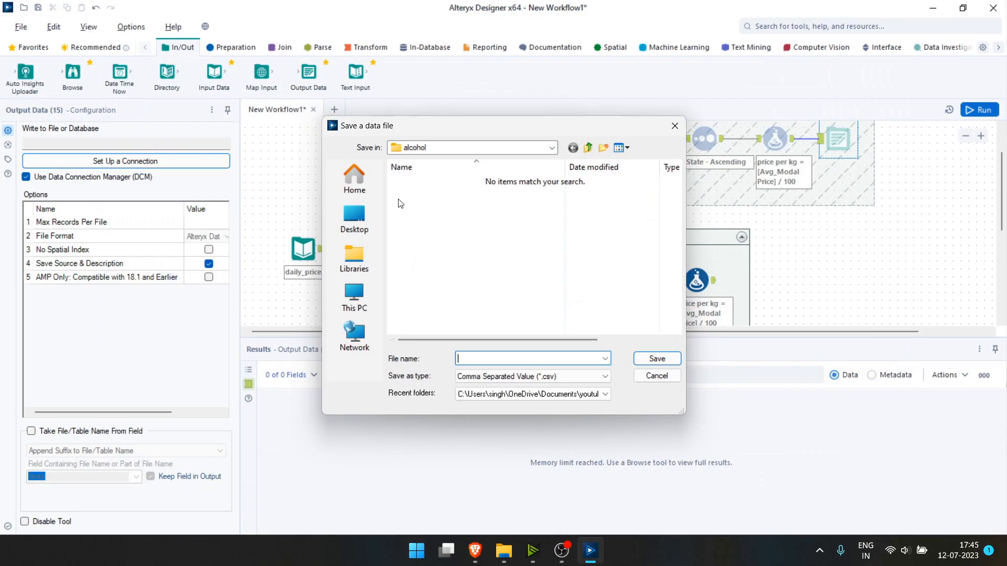
left_click(356, 222)
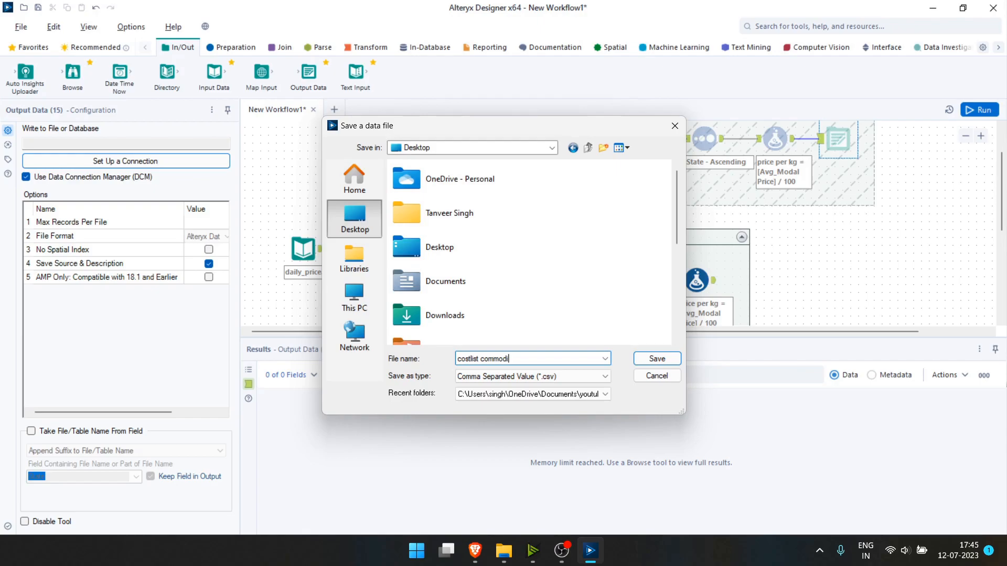
left_click(656, 365)
scroll(781, 211, "down", 1)
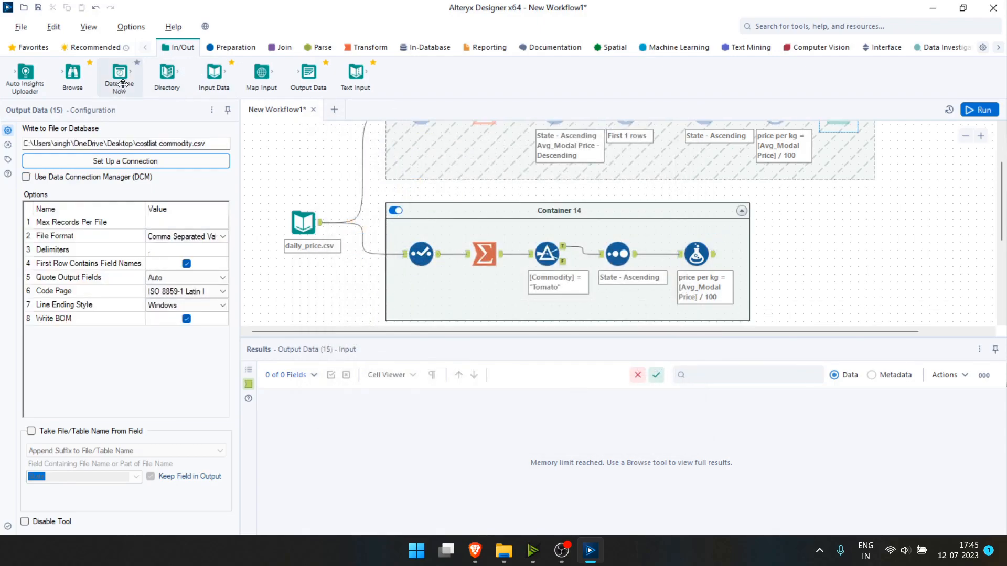
left_click_drag(308, 74, 768, 256)
Point the Tomato flow's Output Data at price of comodity.csv on the Desktop.
left_click(89, 161)
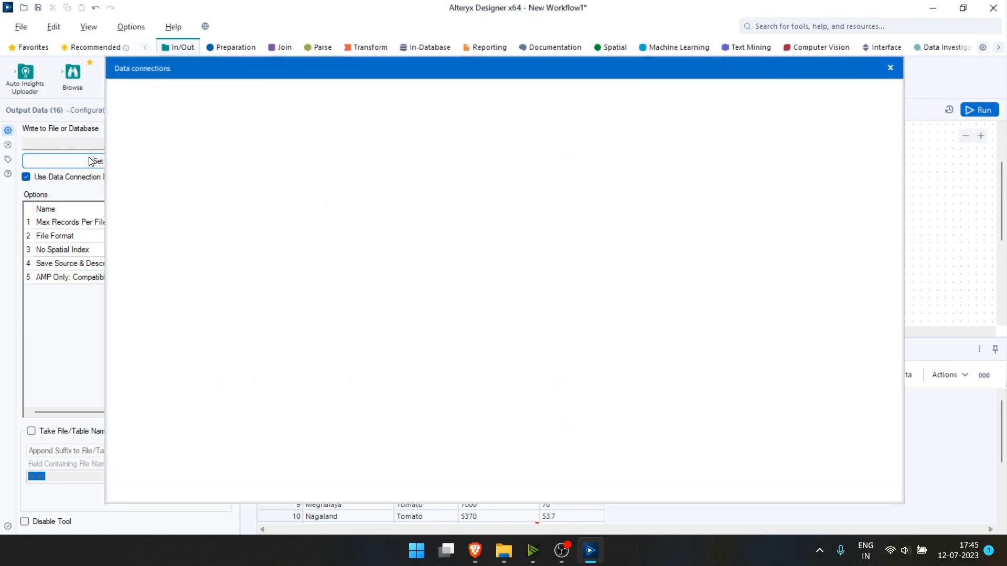
left_click(875, 105)
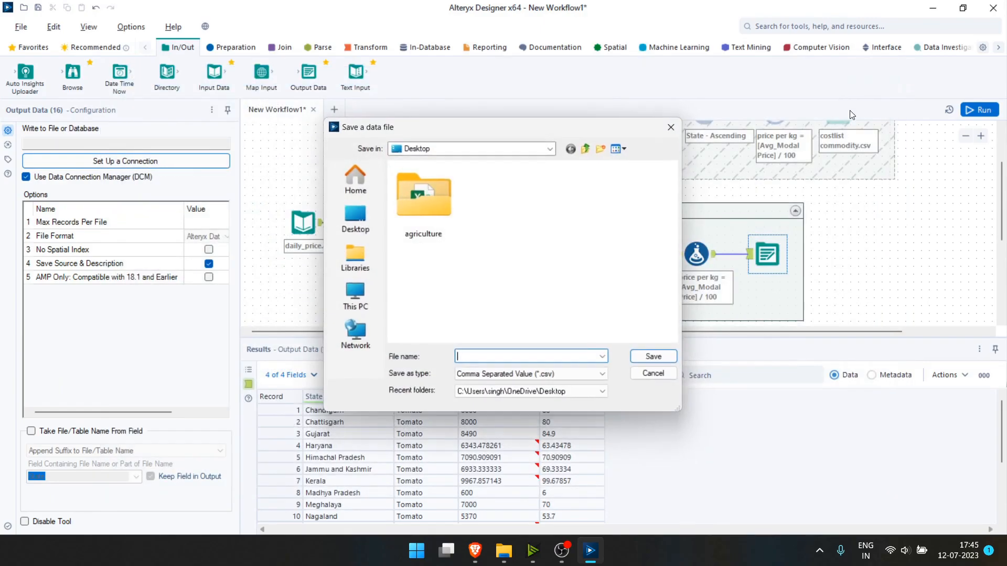
left_click(354, 220)
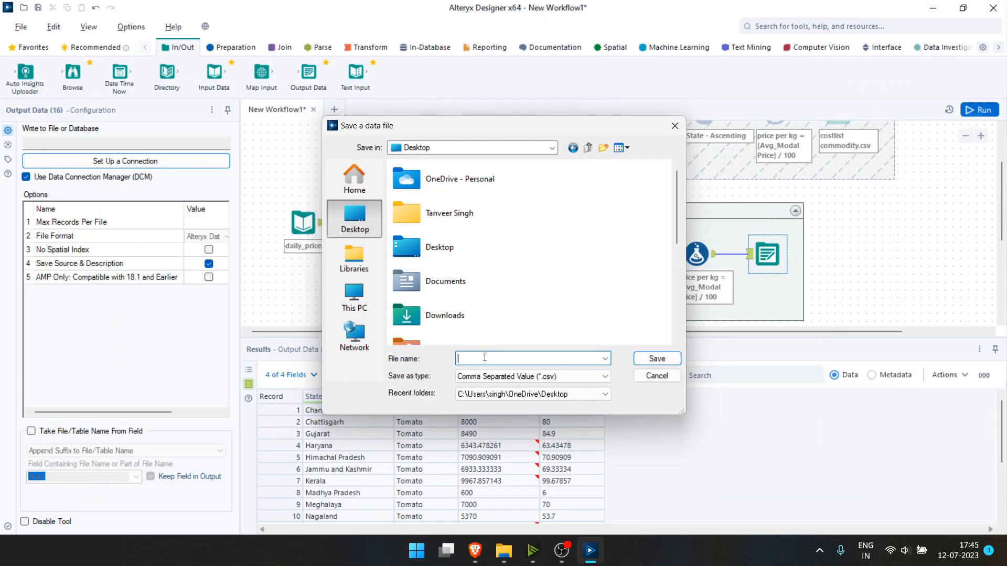
type("price of comodity")
left_click(656, 359)
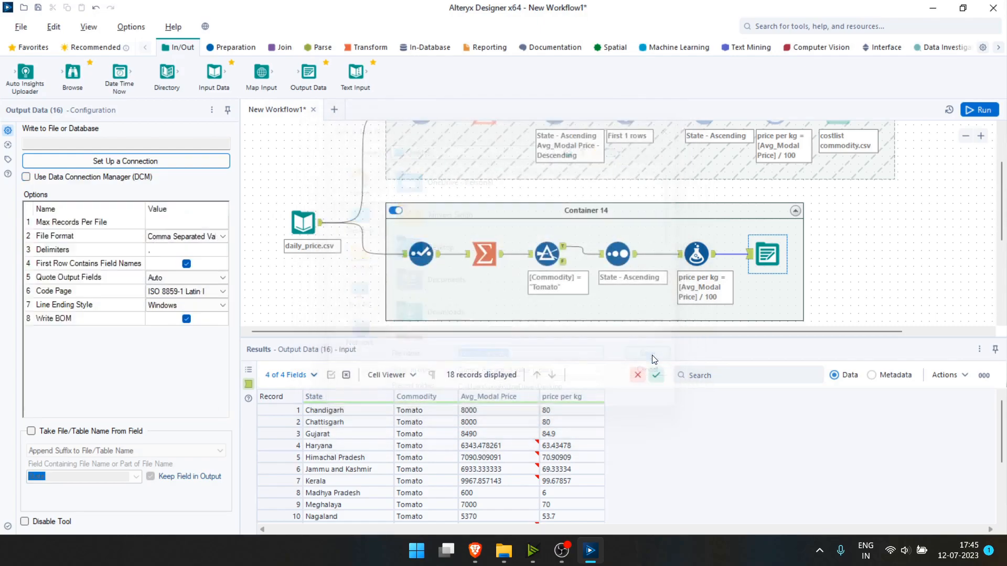
scroll(443, 194, "up", 3)
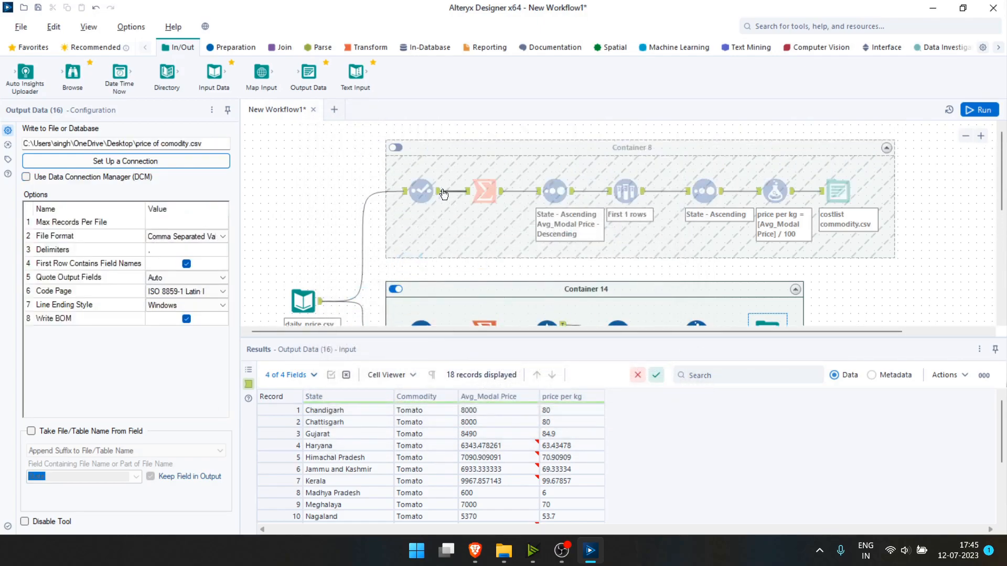
Enable Container 8 and run, writing 23 and 18 records to the two CSVs.
left_click(396, 148)
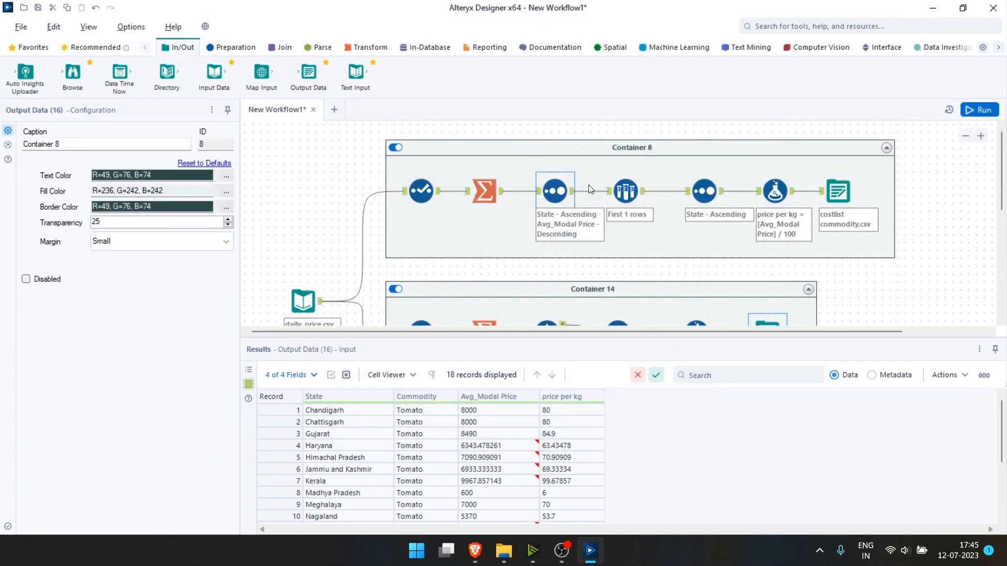
scroll(542, 186, "down", 1)
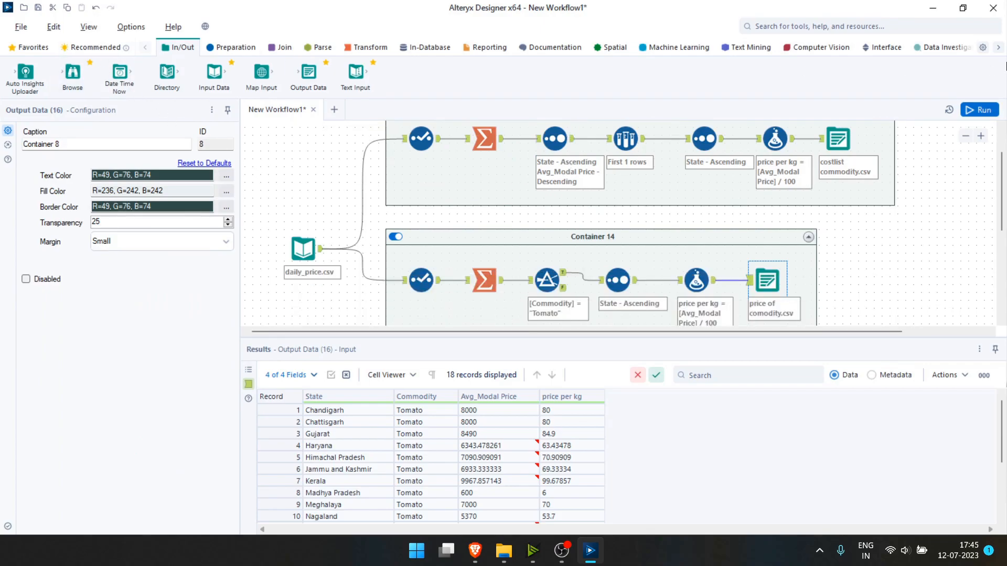
left_click(981, 110)
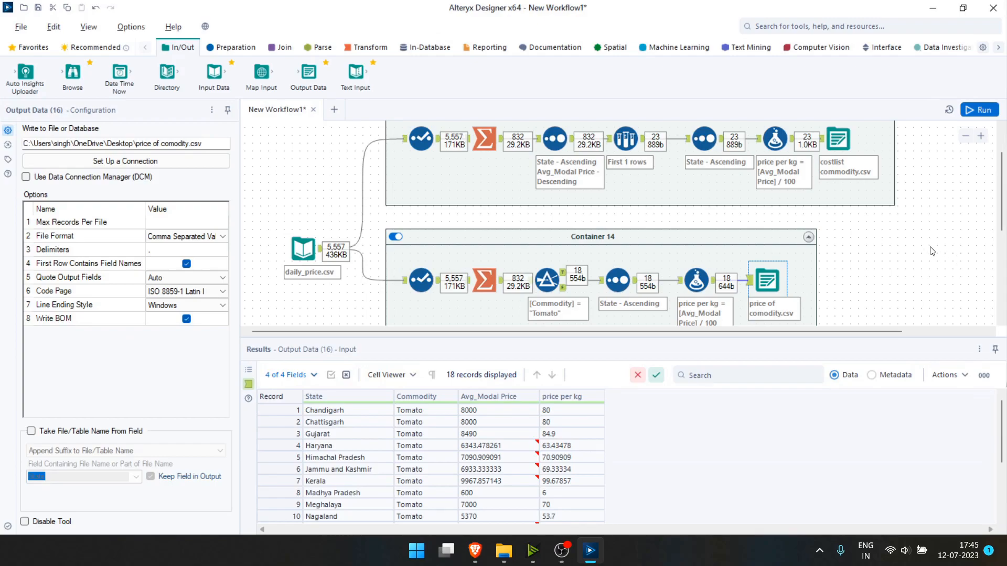
Refresh the desktop and open costlist commodity and price of comodity in Excel.
key("super+d")
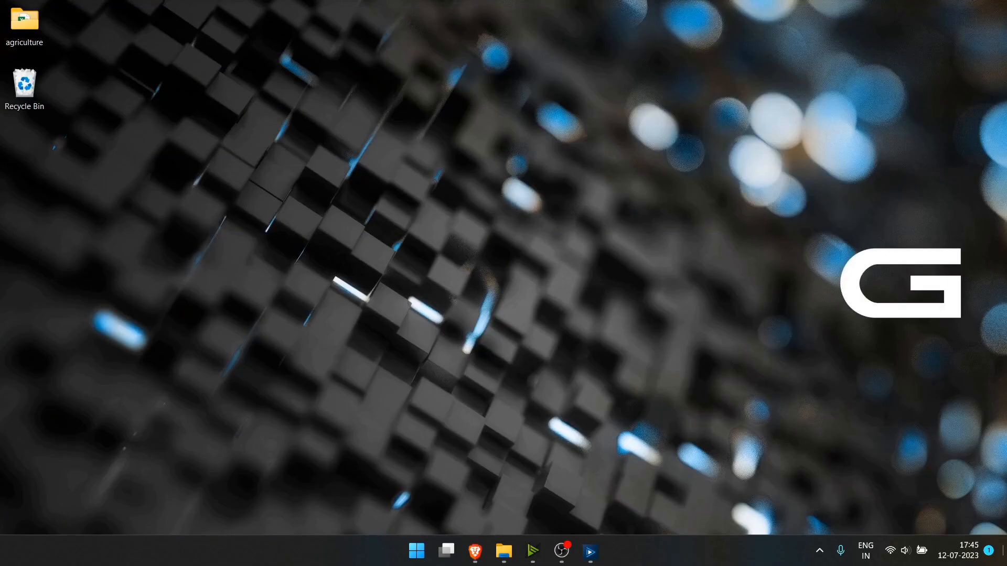
right_click(313, 141)
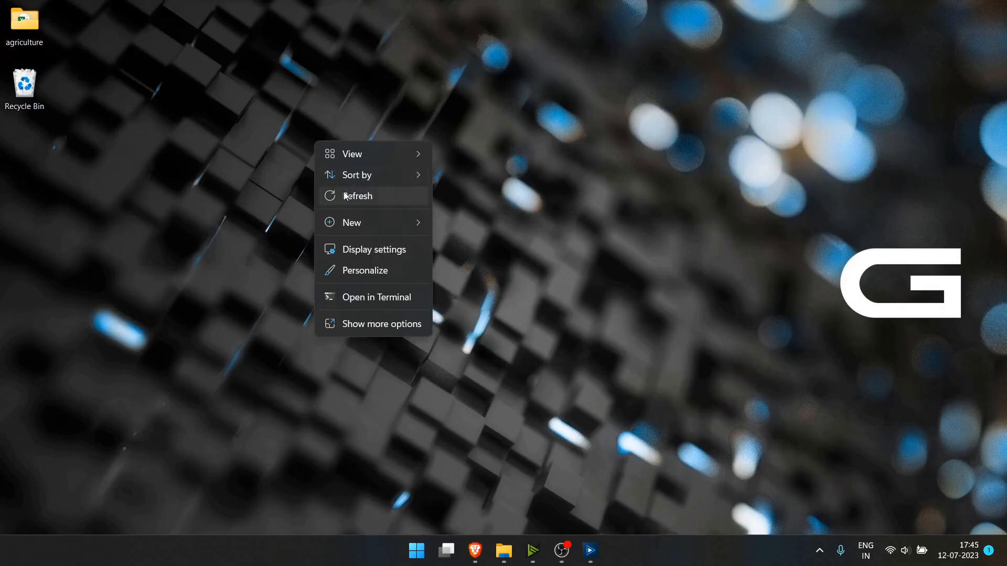
left_click(347, 196)
left_click_drag(115, 295, 2, 149)
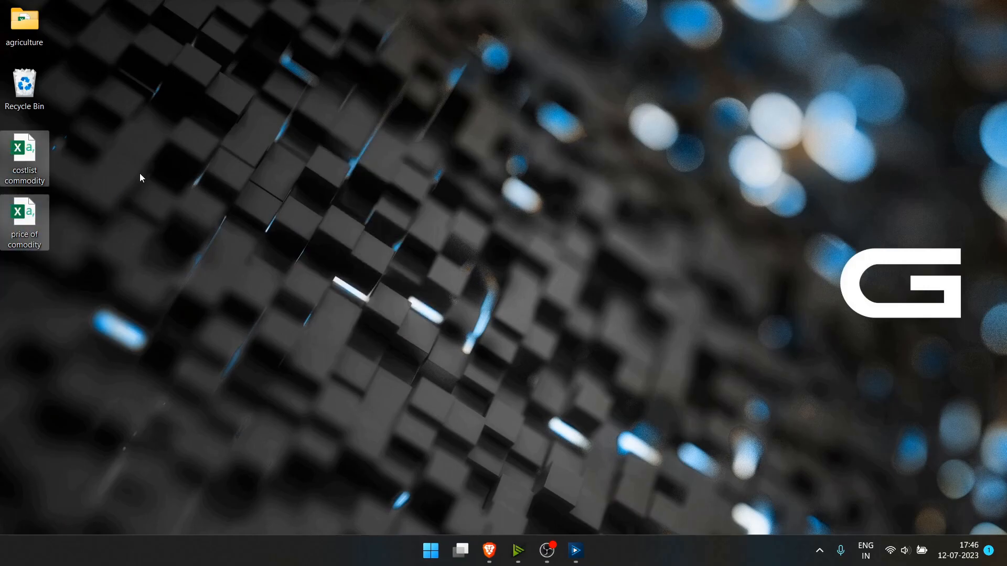
key("Return")
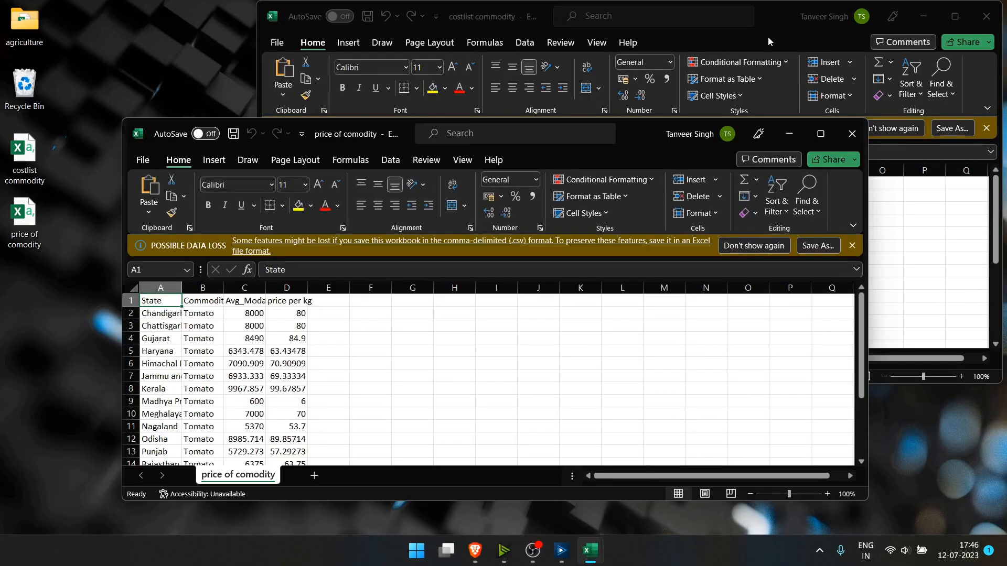
Snap price of comodity to the left half and costlist commodity to the right half.
left_click_drag(643, 138, 1, 146)
left_click(647, 178)
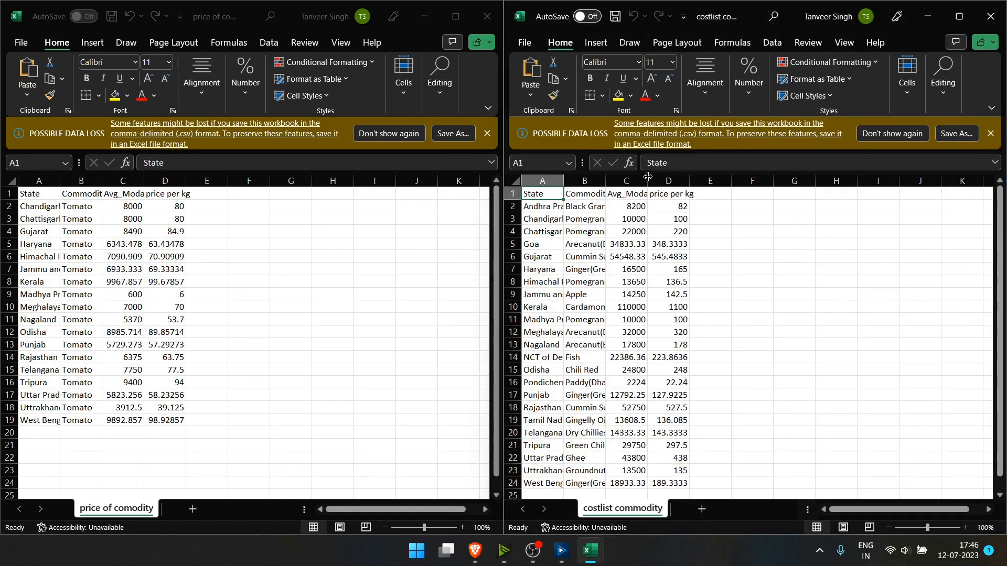